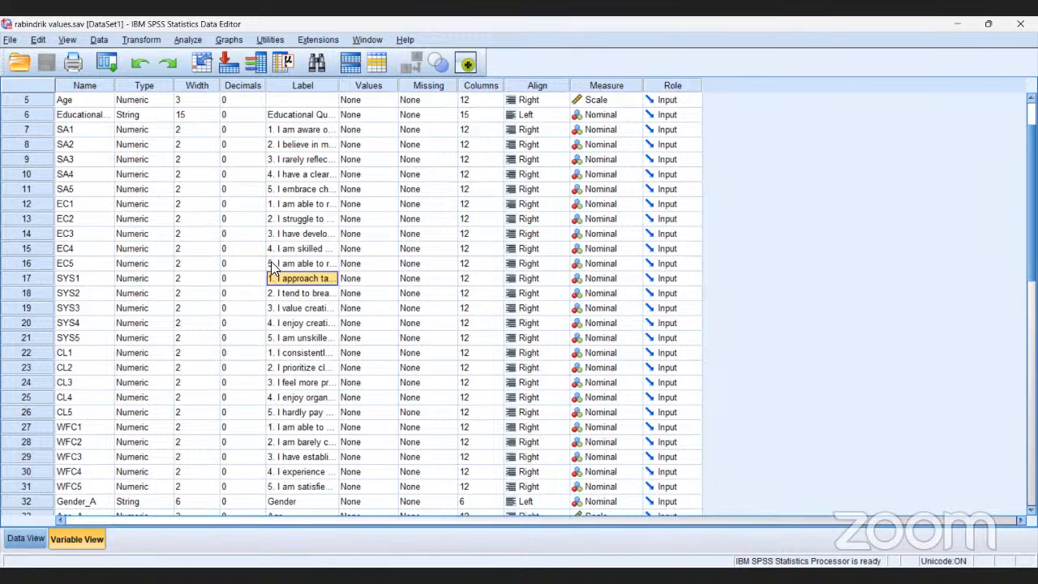
# - Start a Descriptives analysis and add the items SYS1 ("1. I approach tasks") and SYS2 ("2. I tend to break") as variables
pyautogui.click(185, 38)
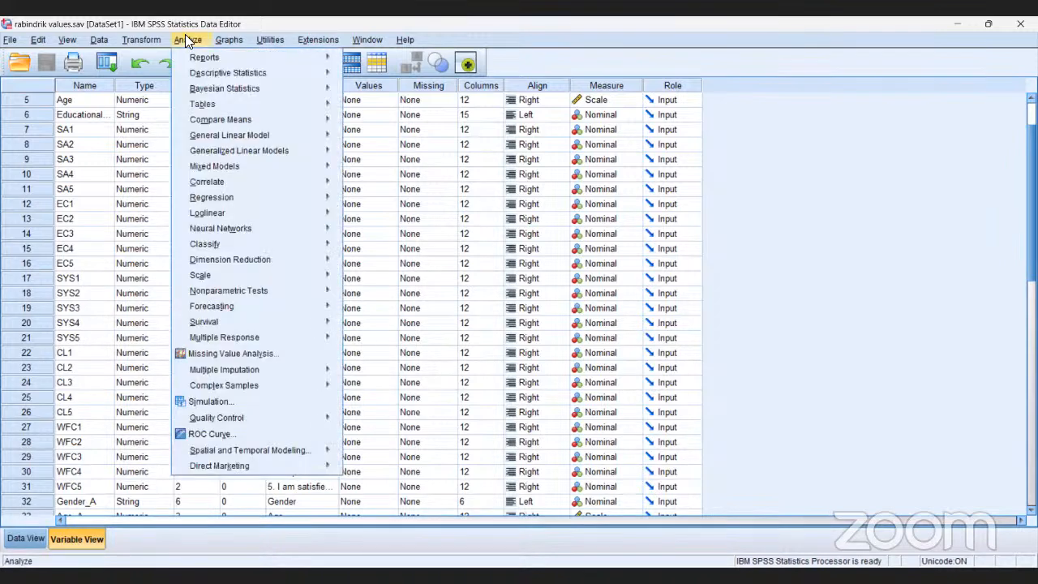
pyautogui.moveTo(196, 80)
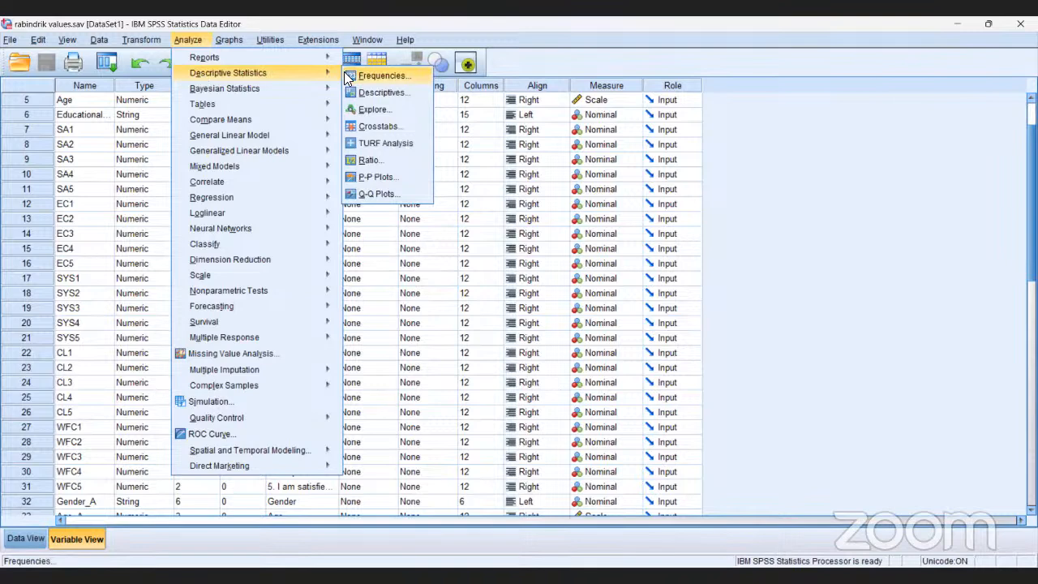
pyautogui.click(381, 94)
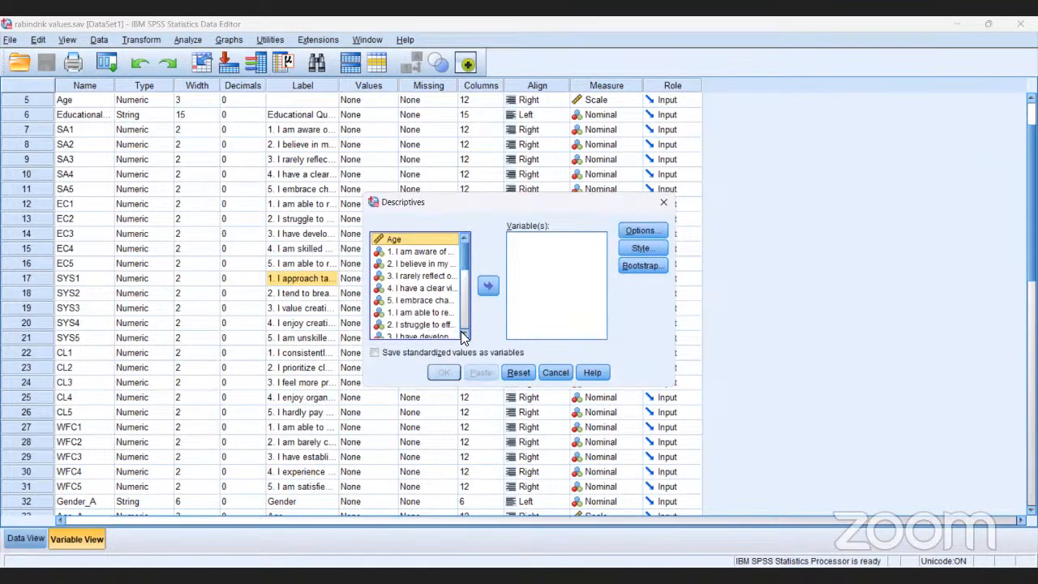
pyautogui.click(461, 331)
pyautogui.click(461, 331)
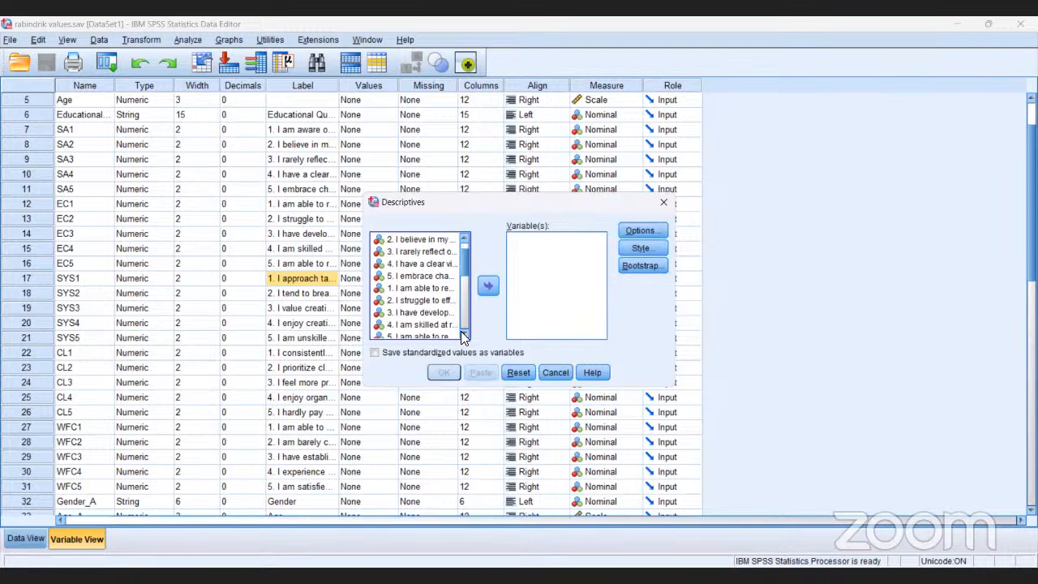
pyautogui.click(461, 331)
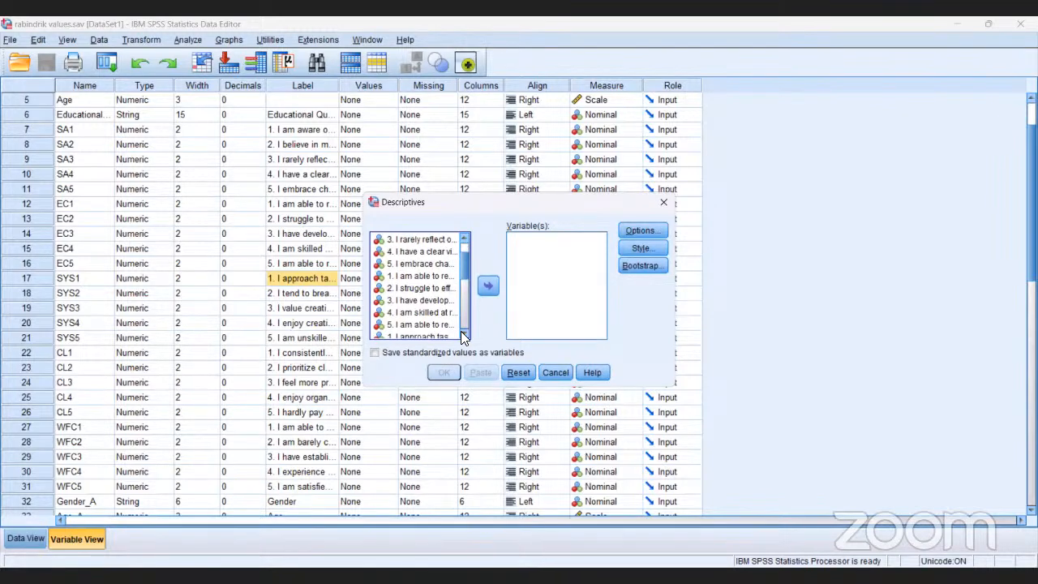
pyautogui.click(461, 331)
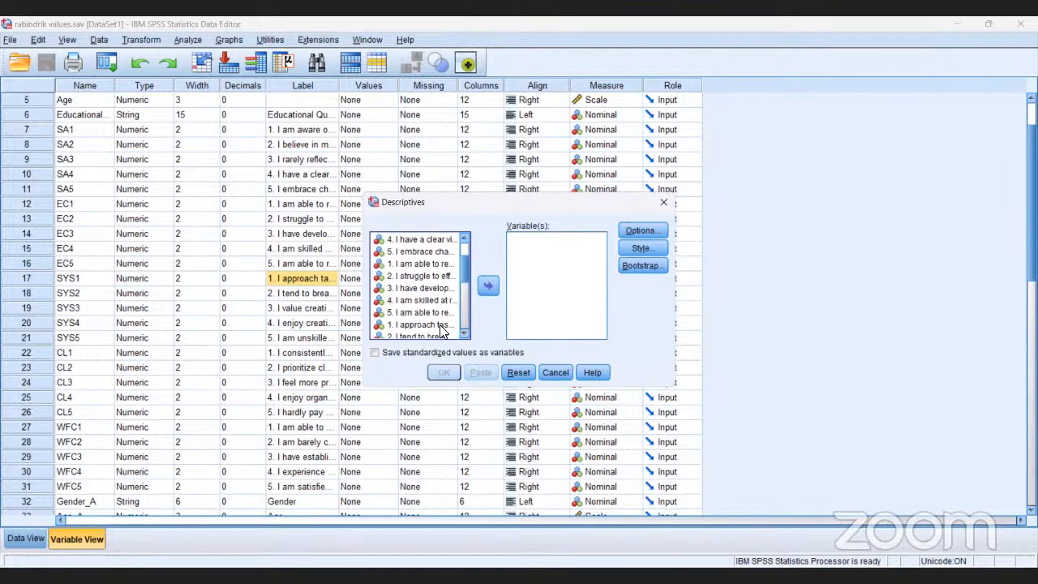
pyautogui.click(442, 326)
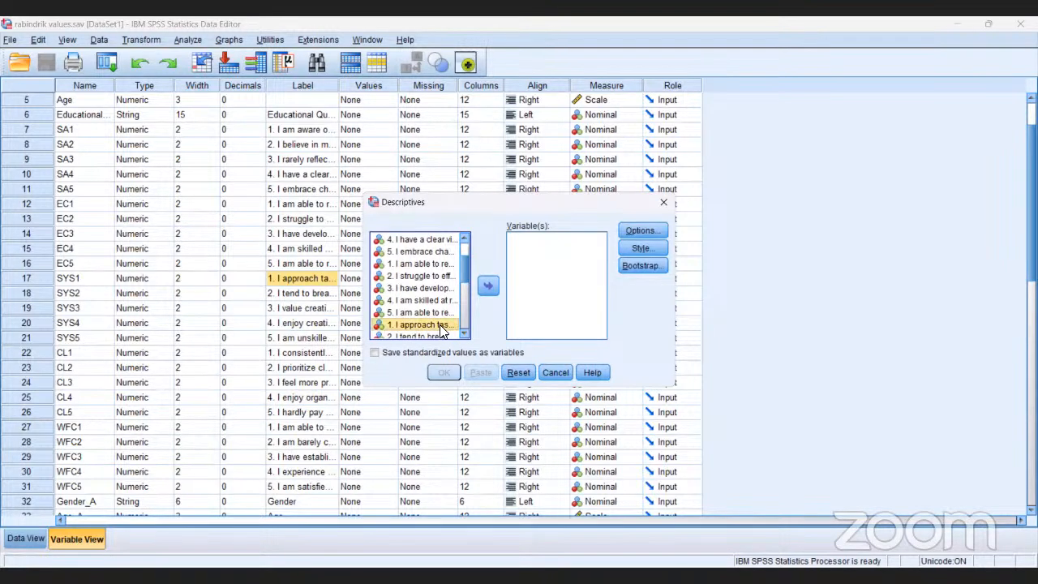
pyautogui.click(488, 288)
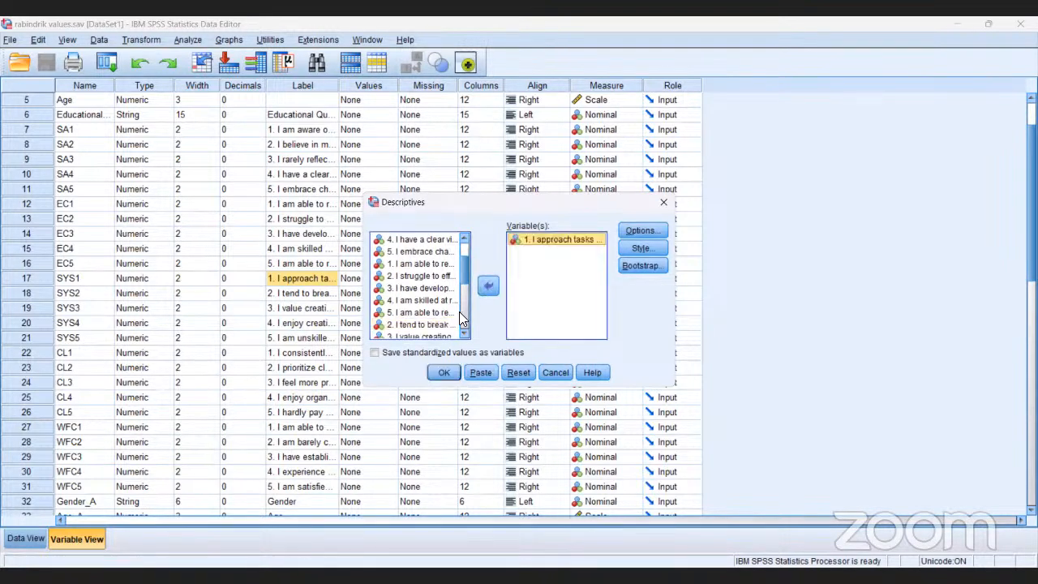
pyautogui.click(432, 323)
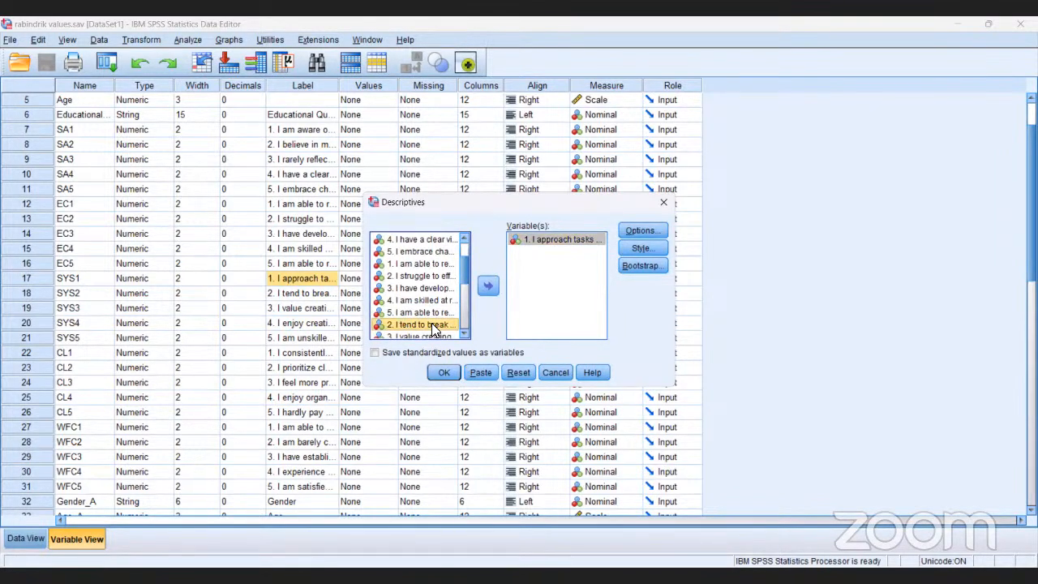
pyautogui.click(489, 287)
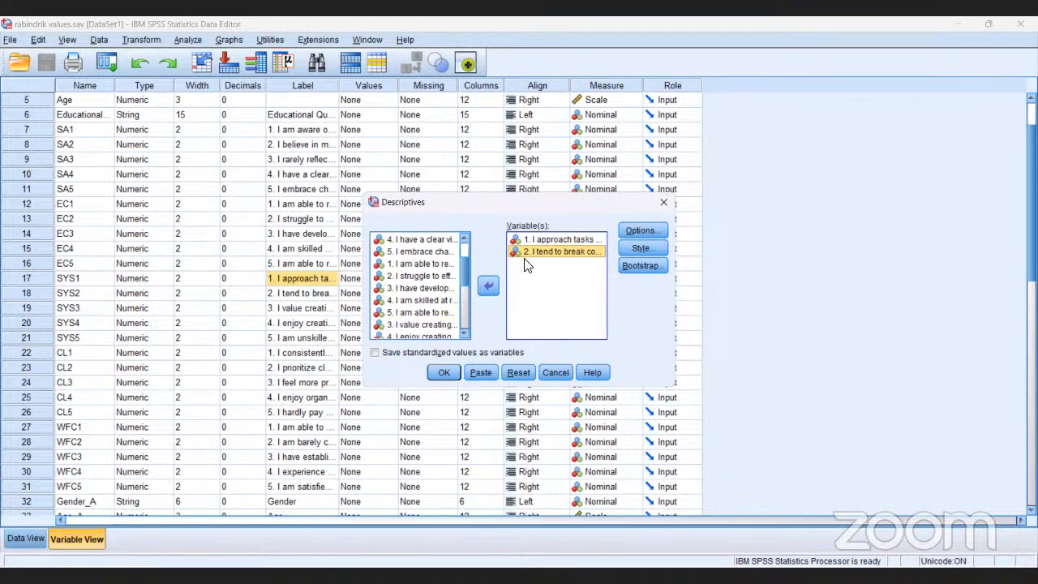
# - Enable saving standardized values as variables and add the items SYS4 ("4. I enjoy creating") and SYS5 ("5. I am unskilled") to the analysis
pyautogui.click(428, 352)
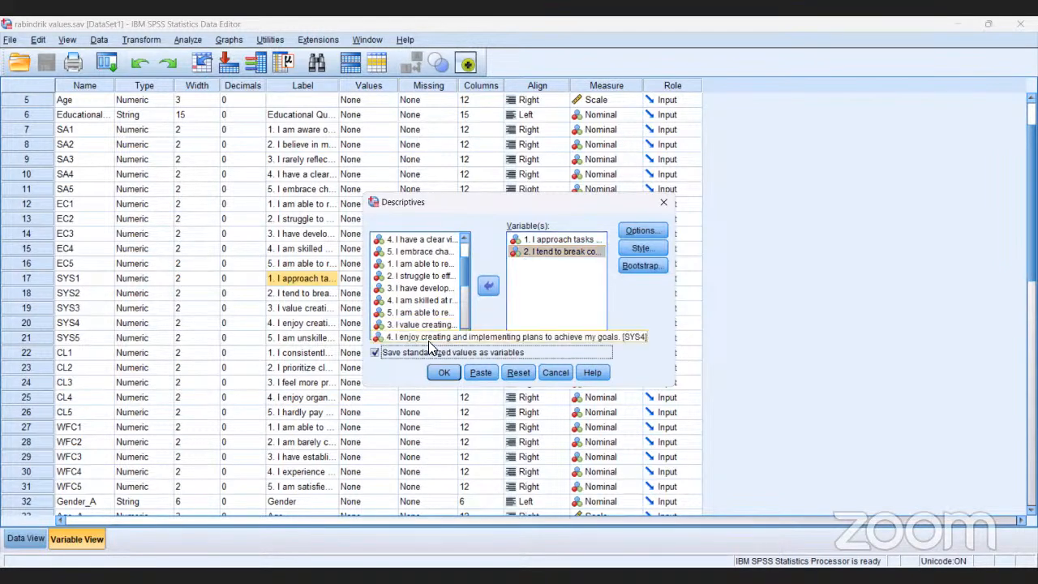
pyautogui.click(429, 334)
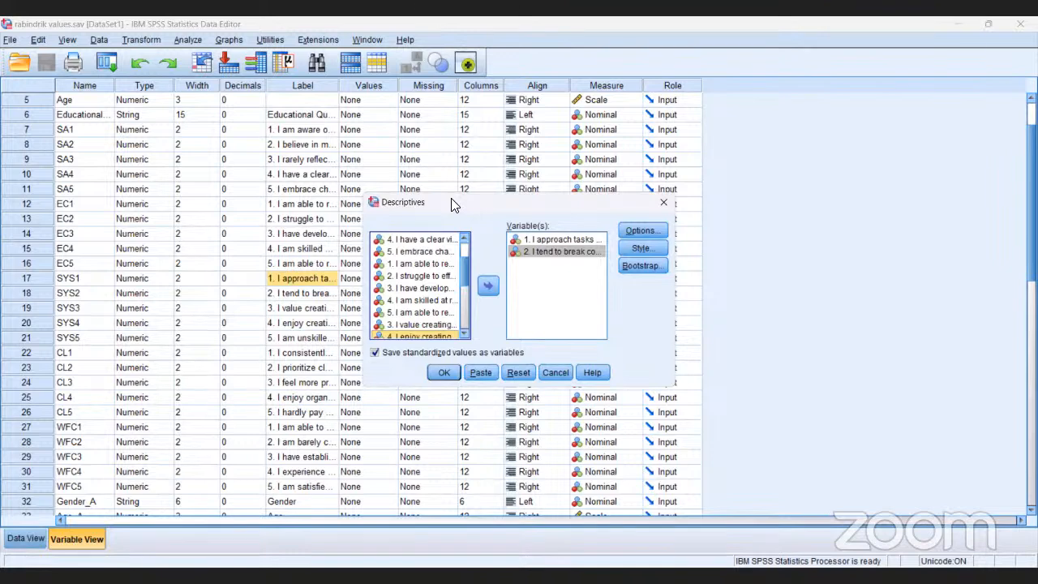
pyautogui.moveTo(452, 204); pyautogui.dragTo(400, 148)
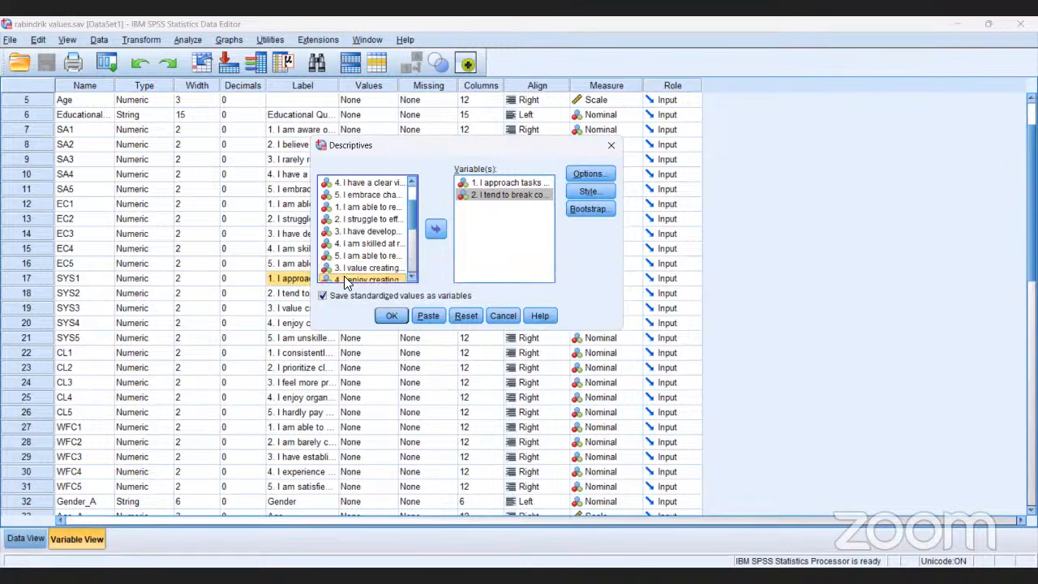
pyautogui.click(434, 230)
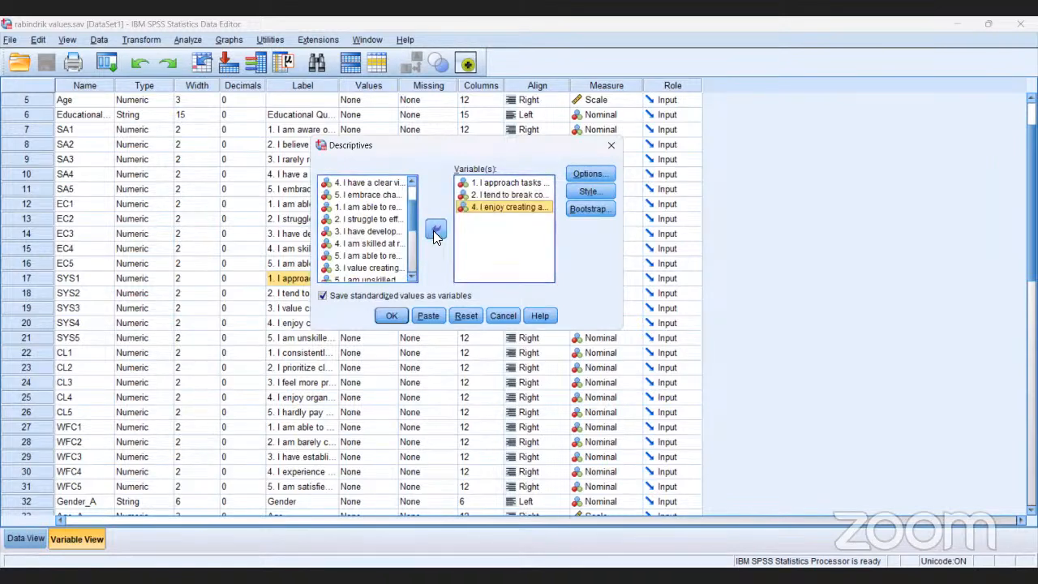
pyautogui.click(382, 278)
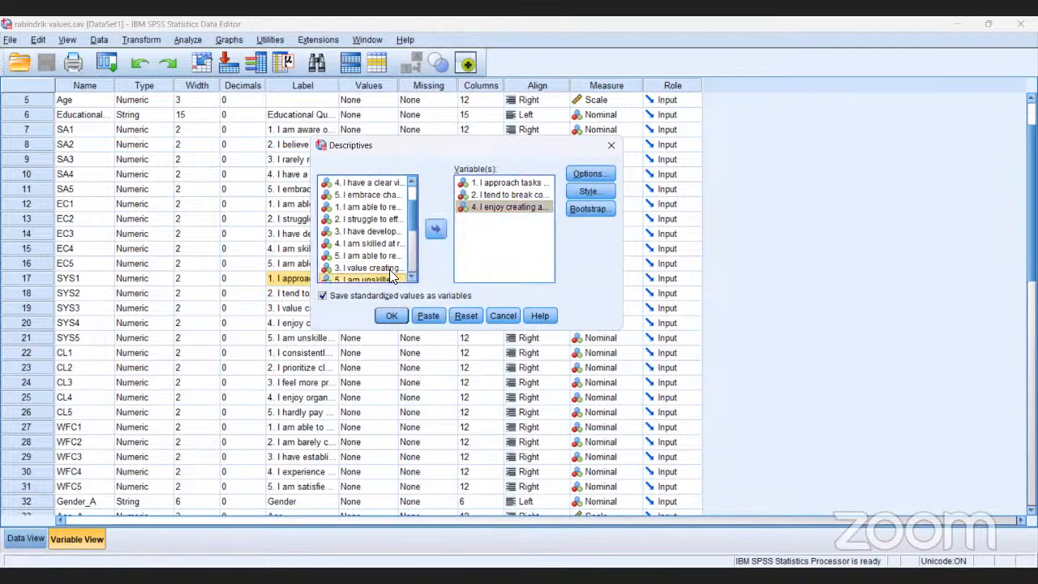
pyautogui.click(435, 230)
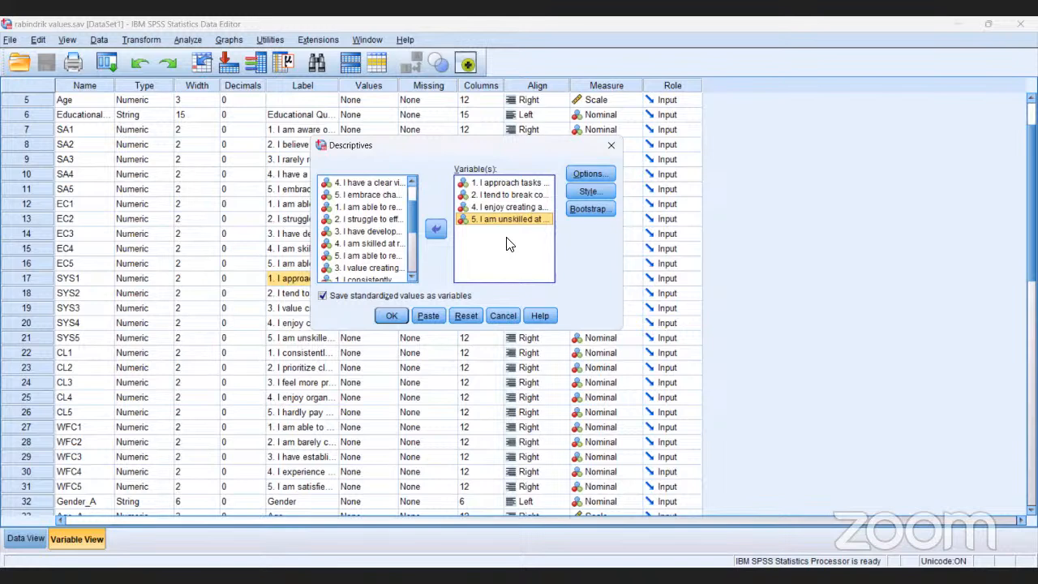
# - Include kurtosis, skewness, variance, range and S.E. mean in the Descriptives statistics
pyautogui.click(588, 175)
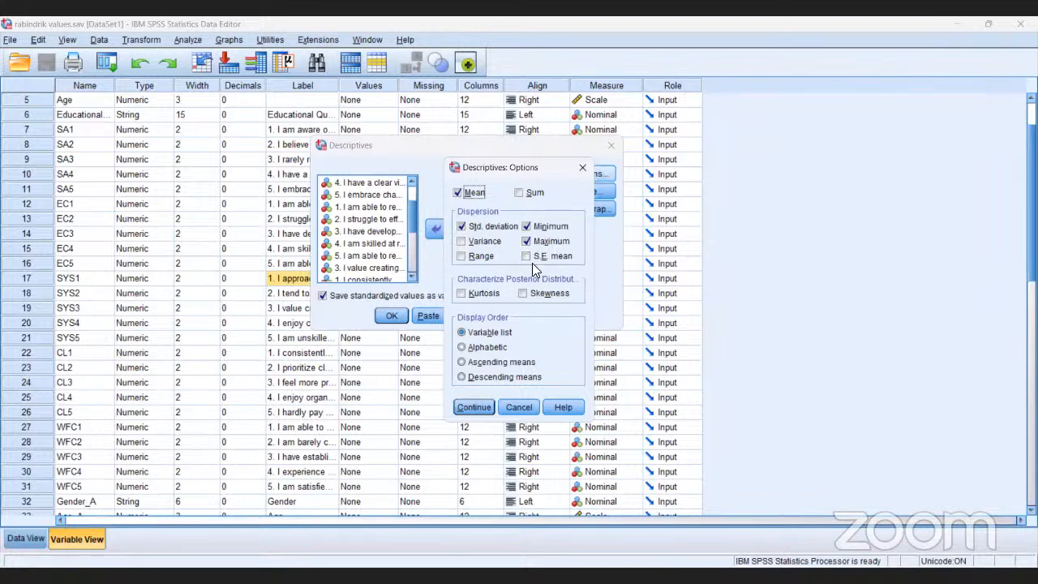
pyautogui.click(464, 294)
pyautogui.click(464, 295)
pyautogui.click(523, 293)
pyautogui.click(462, 243)
pyautogui.click(461, 256)
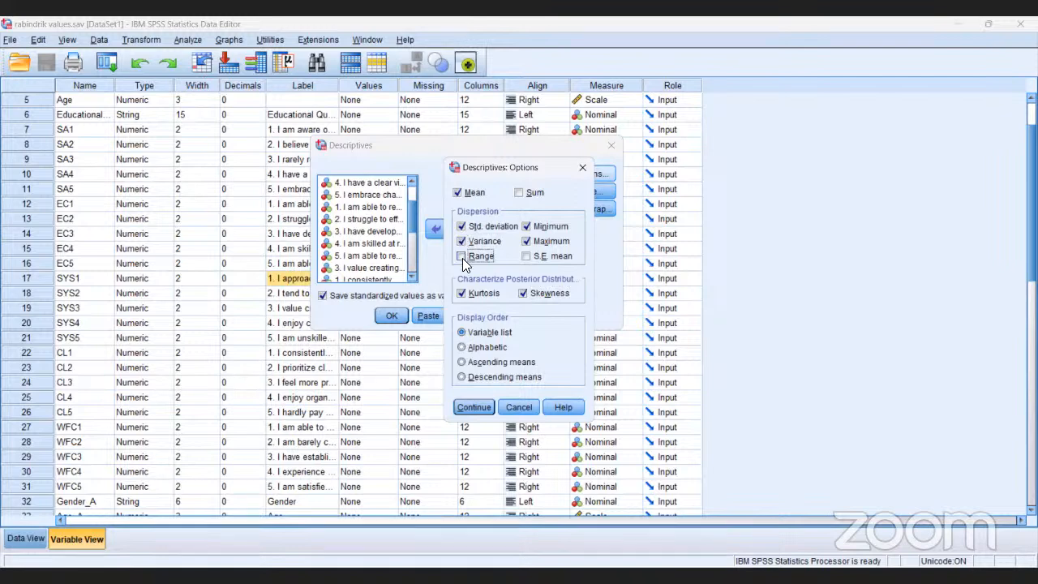
pyautogui.click(526, 256)
pyautogui.click(482, 405)
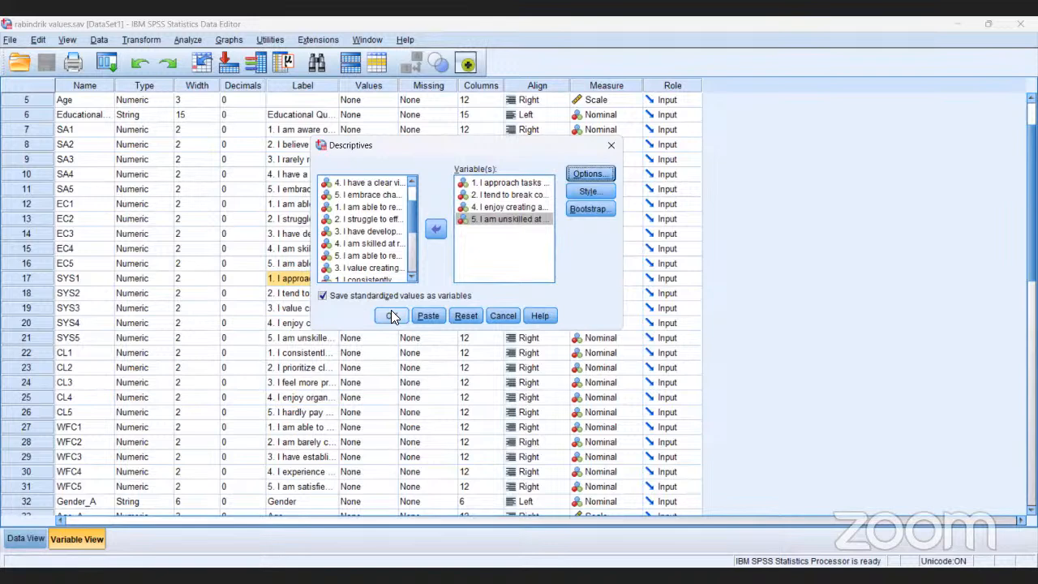
# - Disable saving standardized values as variables, run the Descriptives analysis and view the resulting statistics table
pyautogui.click(347, 297)
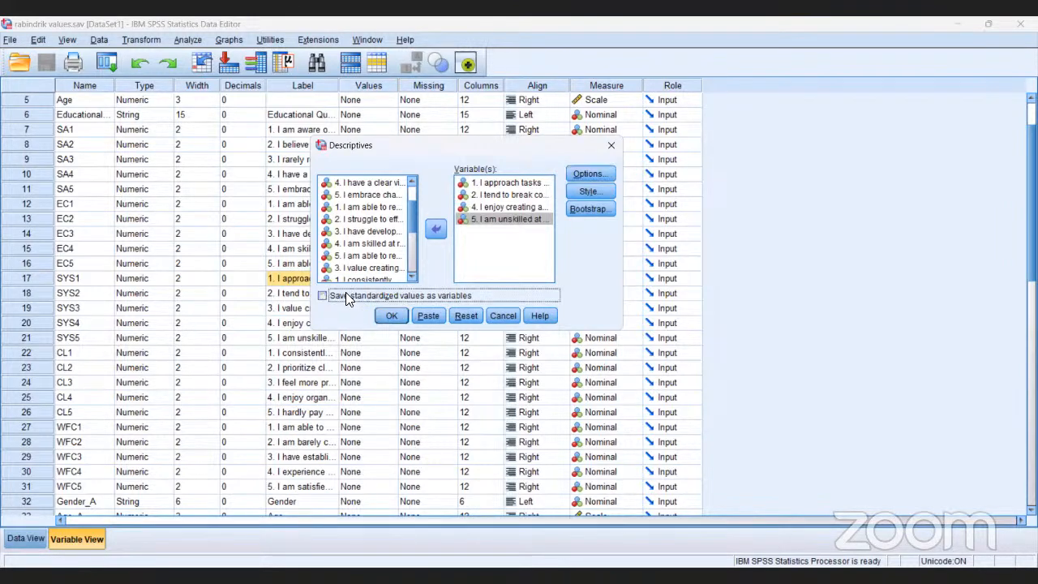
pyautogui.click(392, 316)
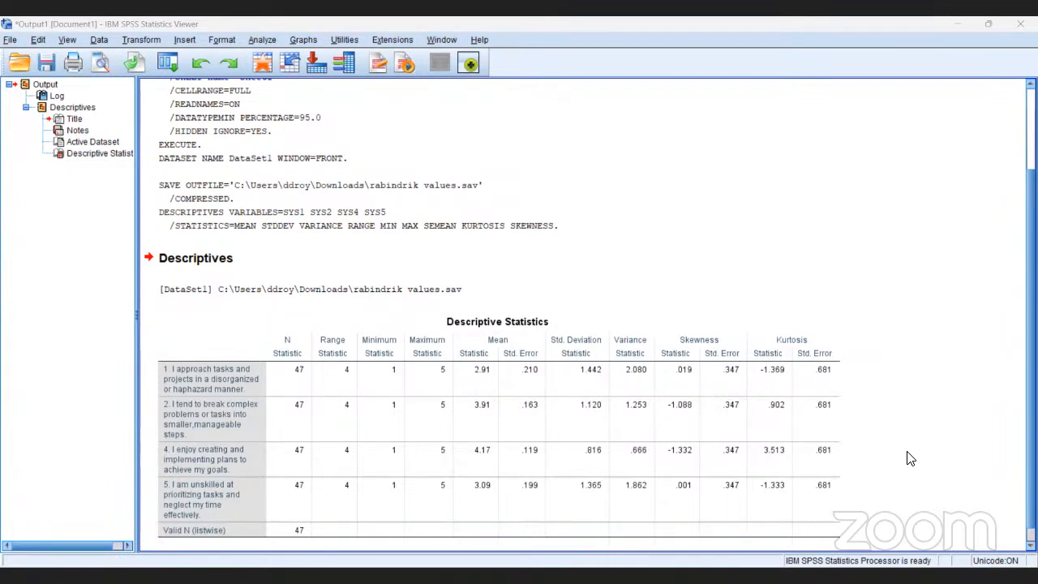
pyautogui.scroll(-1, 909, 459)
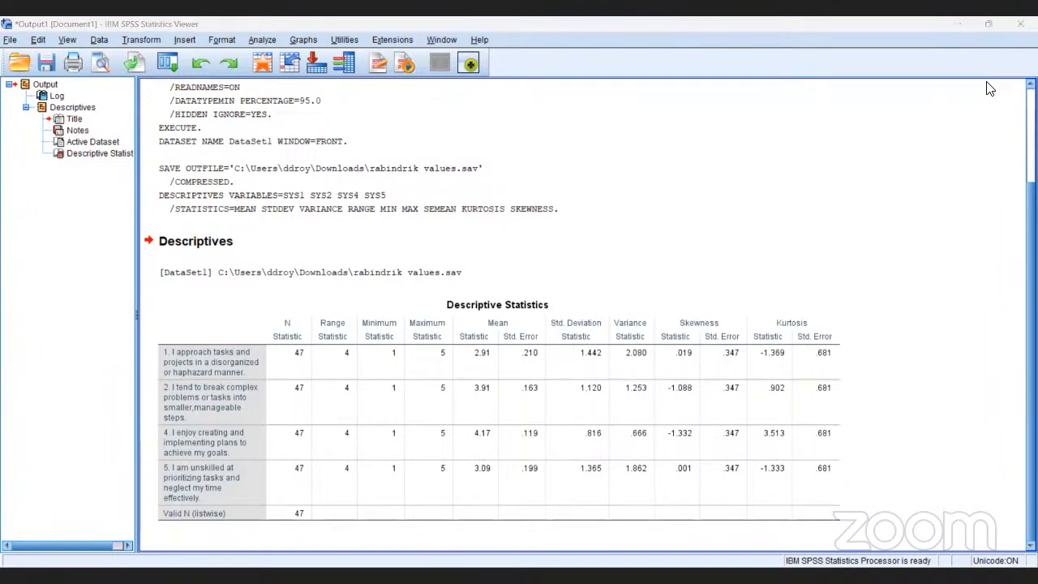
# - Start a Frequencies analysis and add the item SYS1 ("1. I approach tasks") as its first variable
pyautogui.click(261, 39)
pyautogui.moveTo(276, 78)
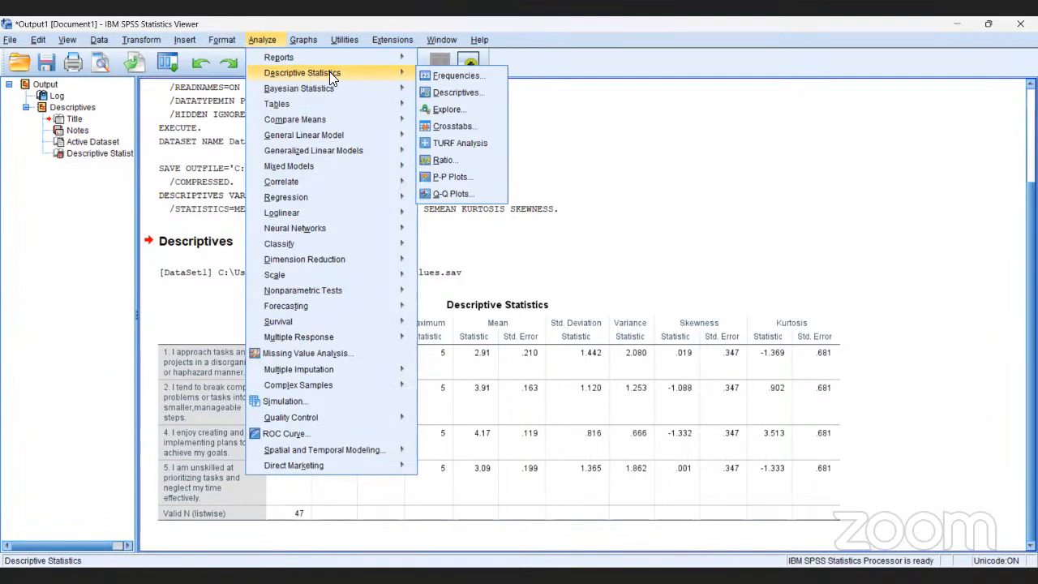
pyautogui.click(433, 75)
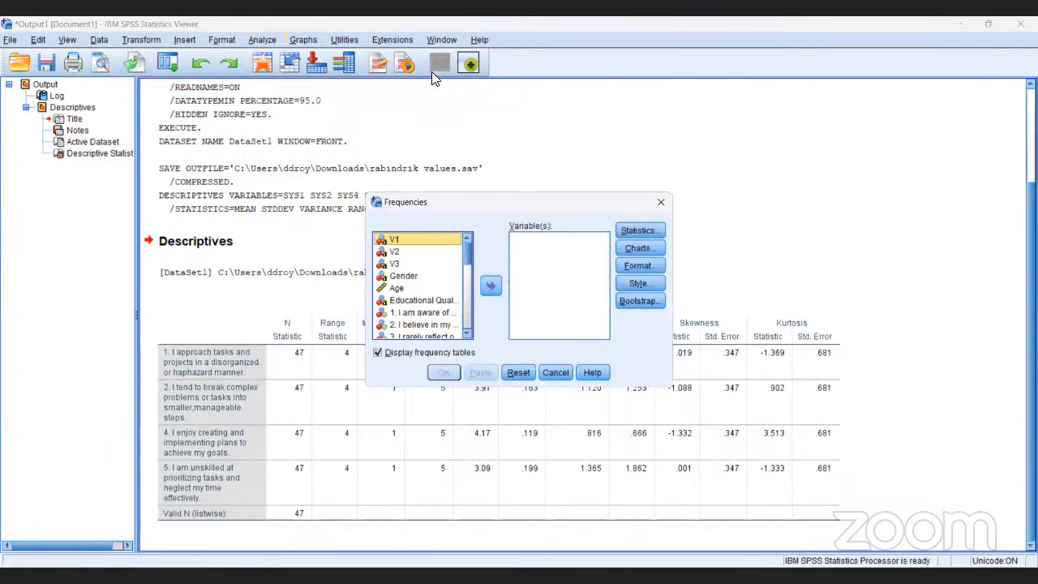
pyautogui.click(466, 333)
pyautogui.click(466, 333)
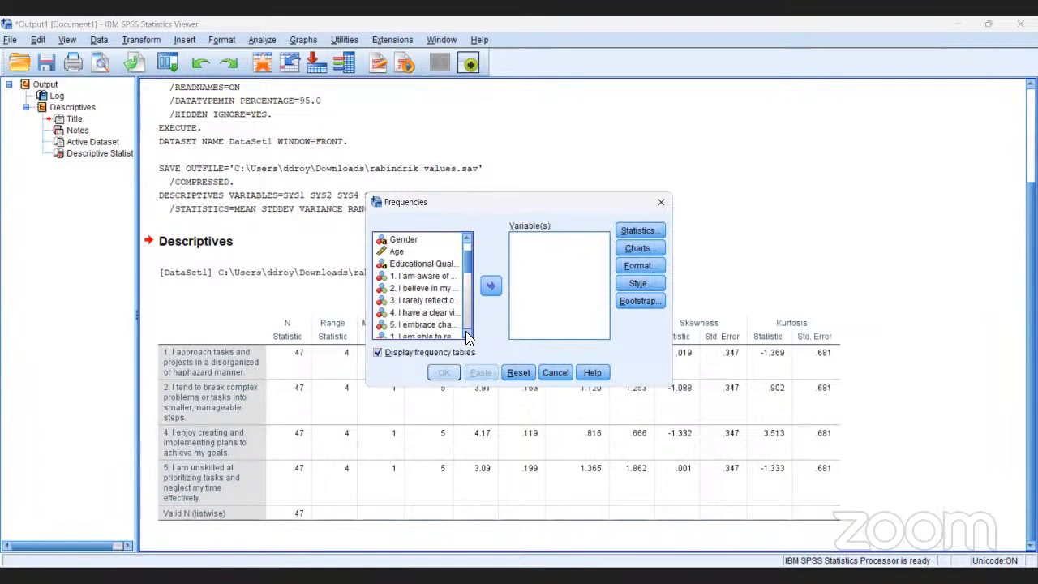
pyautogui.click(467, 332)
pyautogui.click(467, 333)
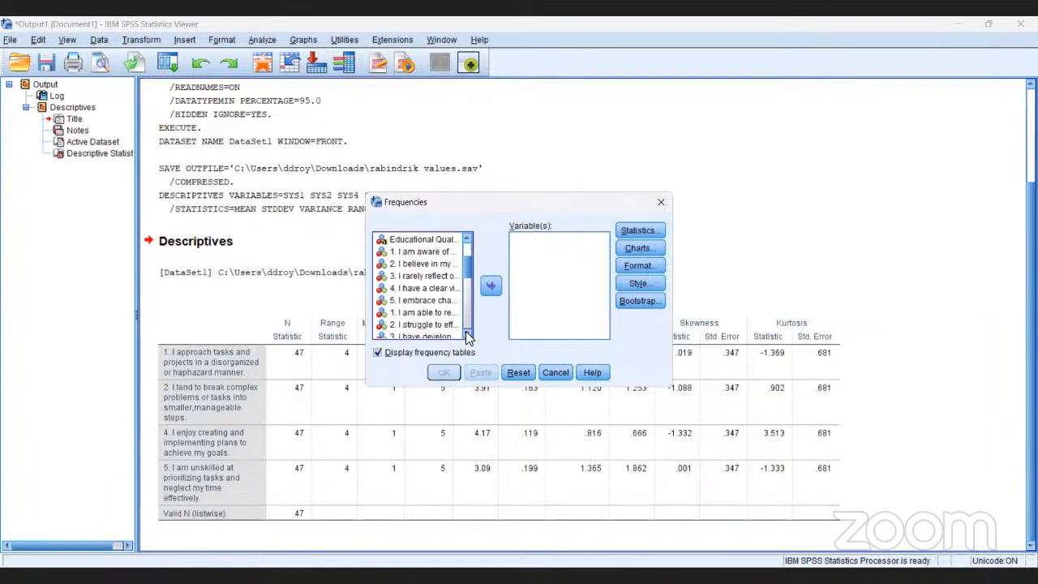
pyautogui.click(466, 332)
pyautogui.click(466, 332)
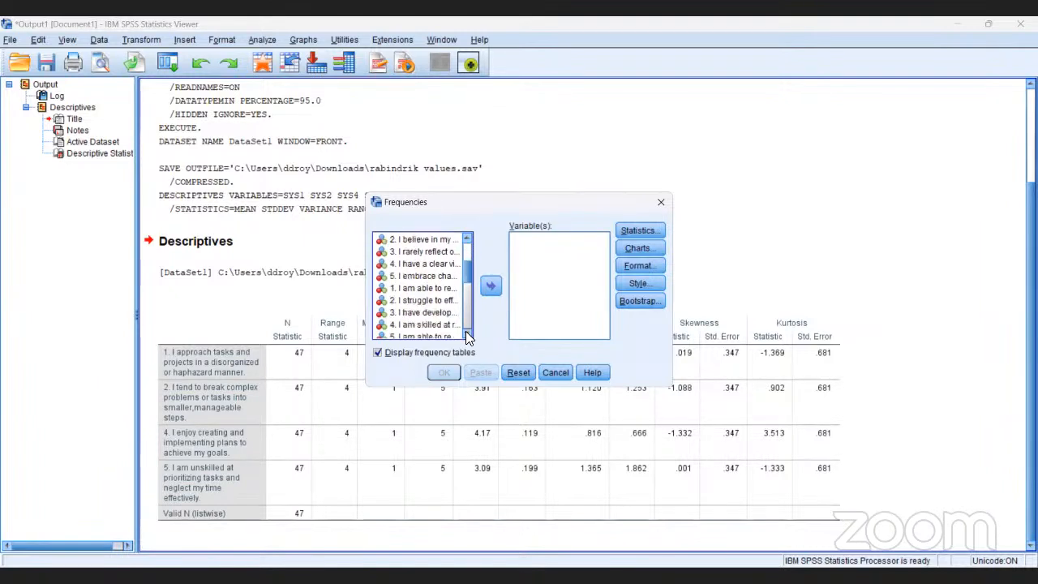
pyautogui.click(467, 333)
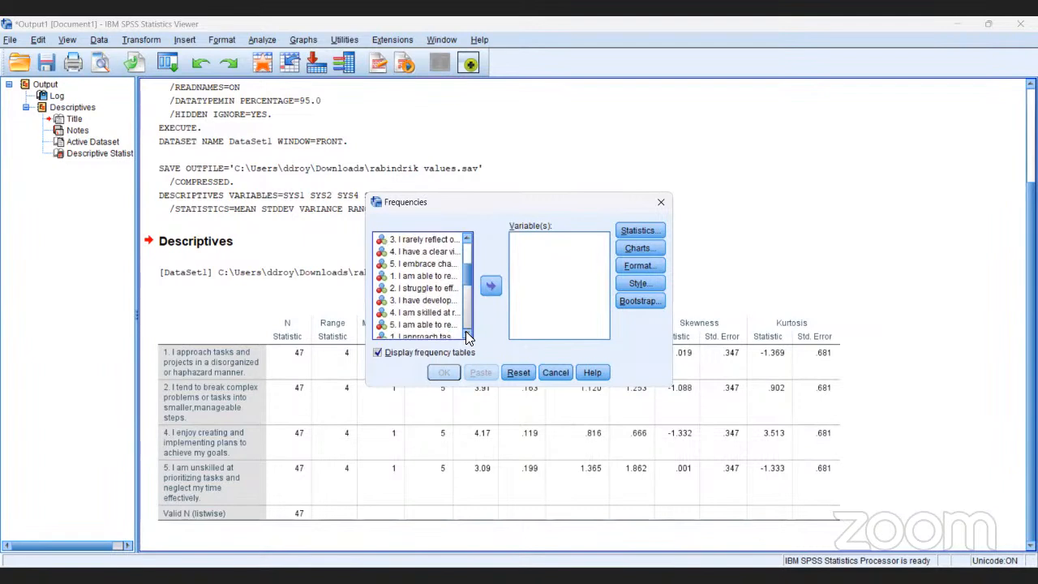
pyautogui.click(467, 332)
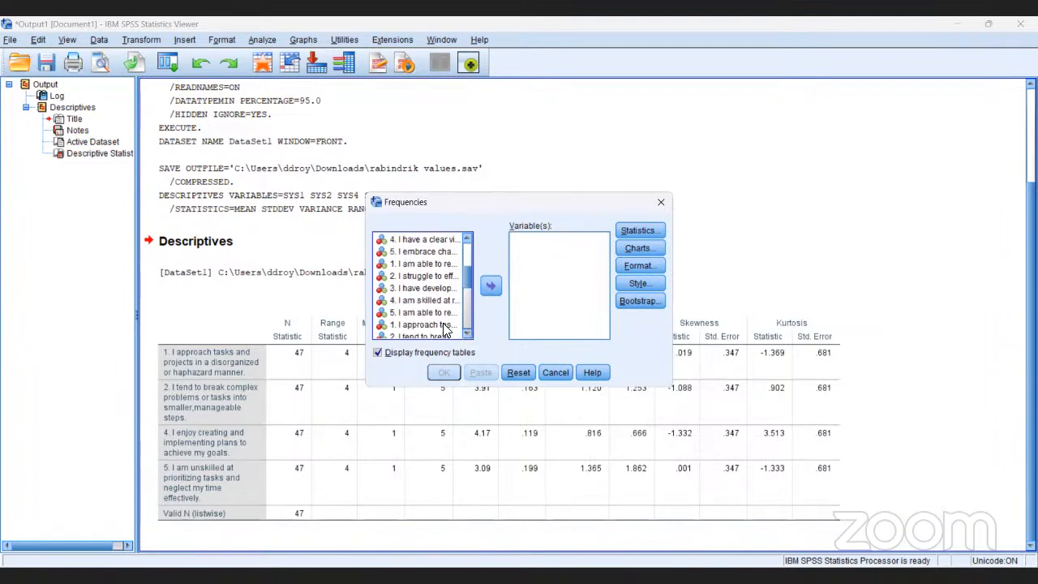
pyautogui.click(444, 325)
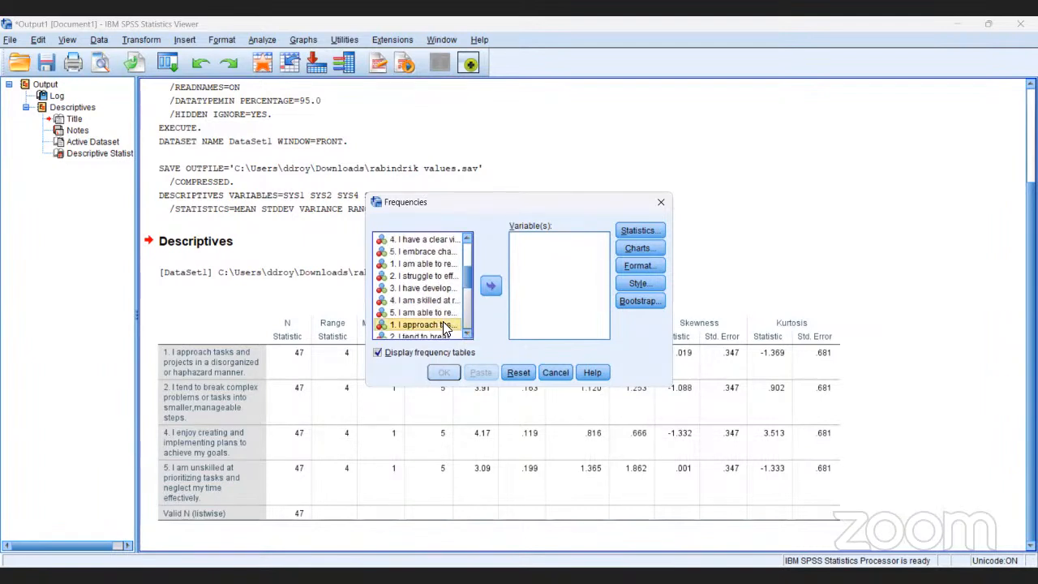
pyautogui.click(492, 288)
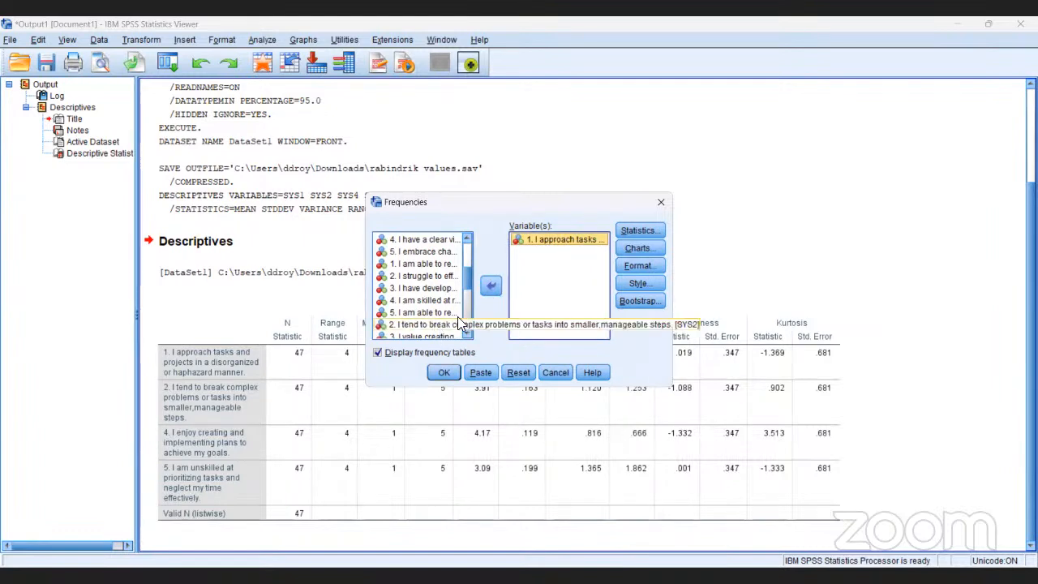
# - Add the items SYS2, SYS3, SYS4 and SYS5 to the Frequencies variables after SYS1
pyautogui.click(416, 325)
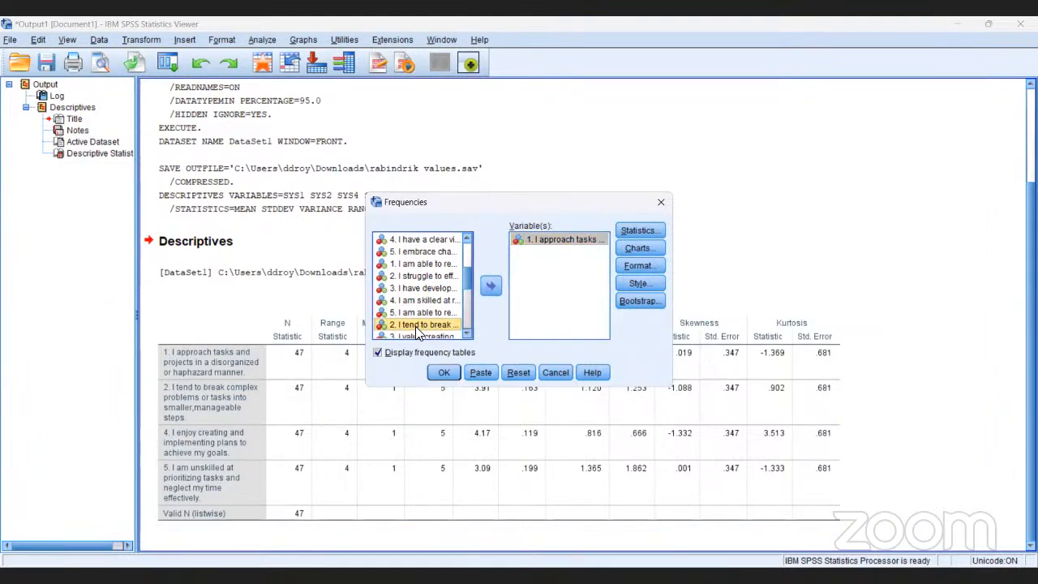
pyautogui.click(491, 285)
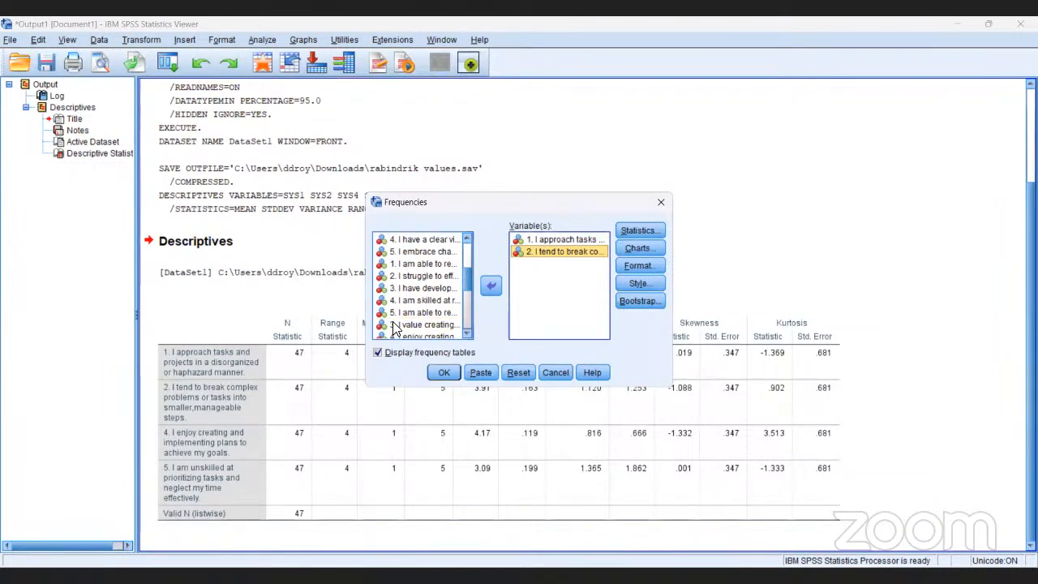
pyautogui.click(421, 324)
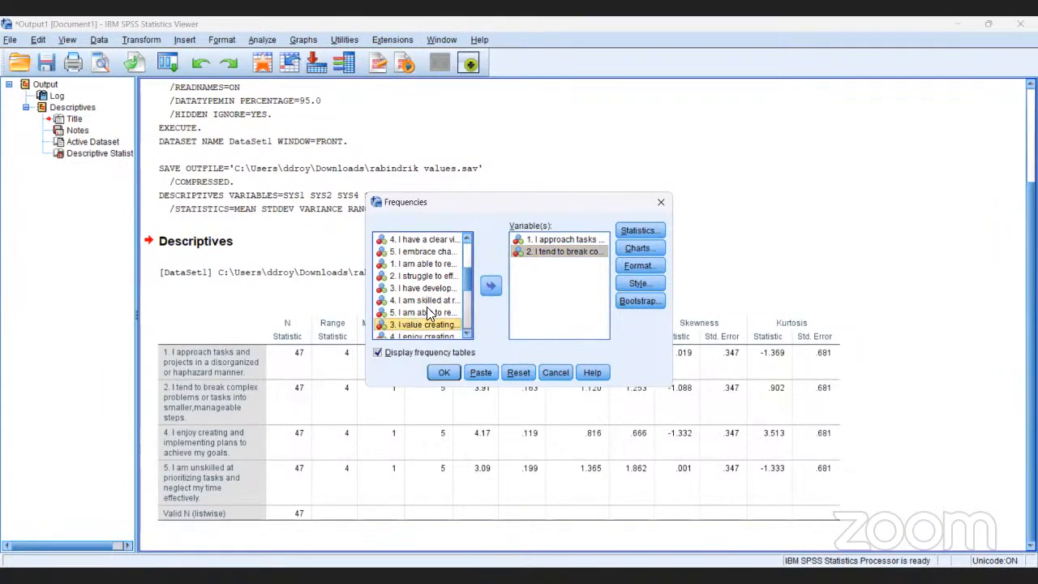
pyautogui.click(491, 285)
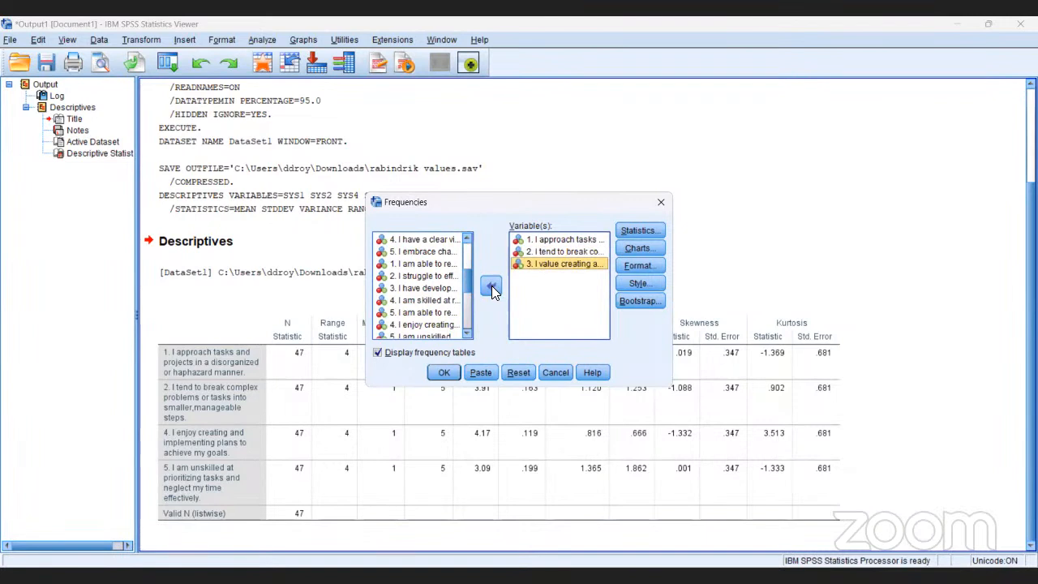
pyautogui.click(402, 324)
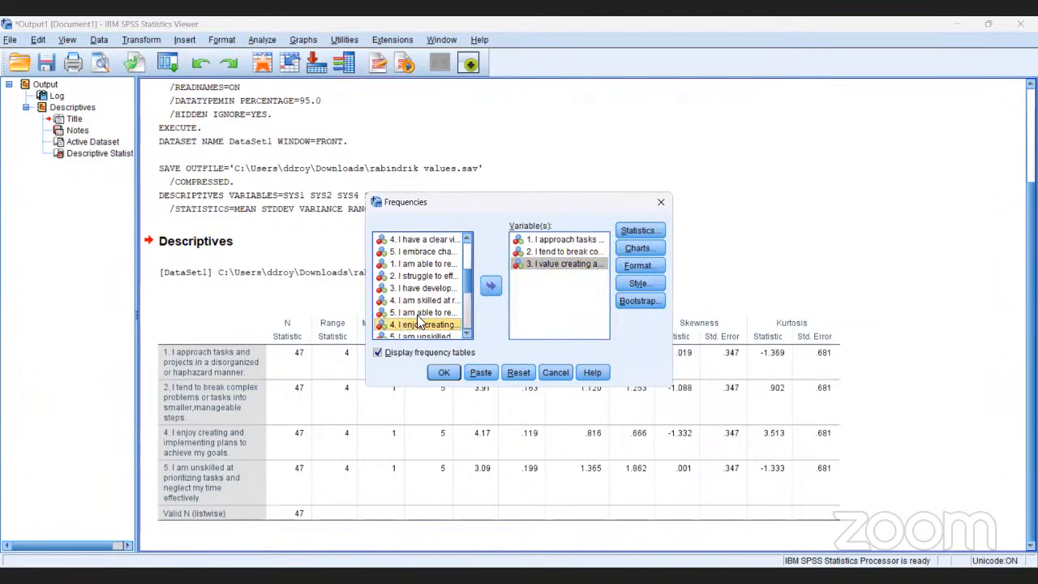
pyautogui.click(491, 283)
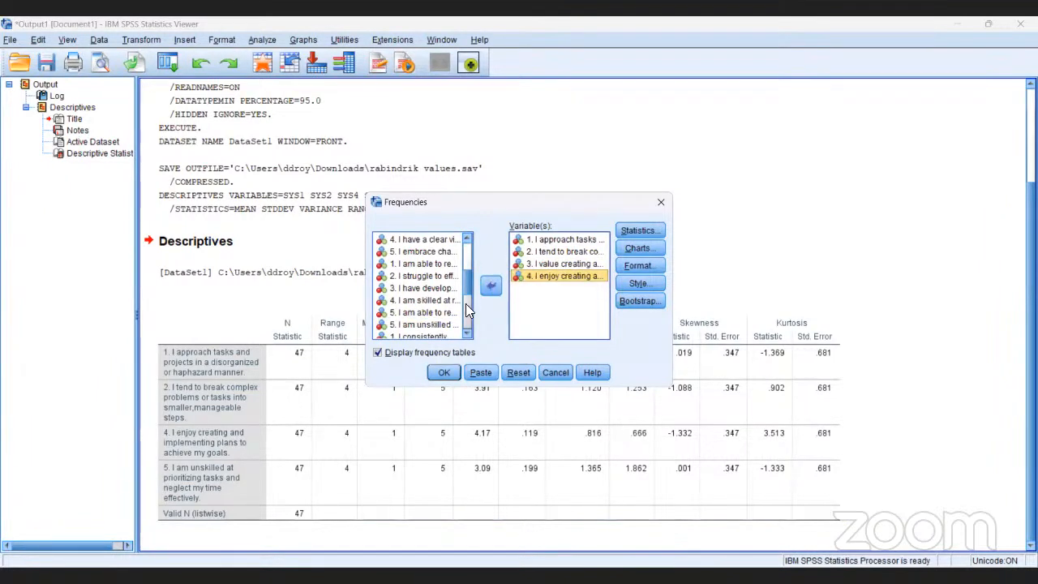
pyautogui.click(404, 325)
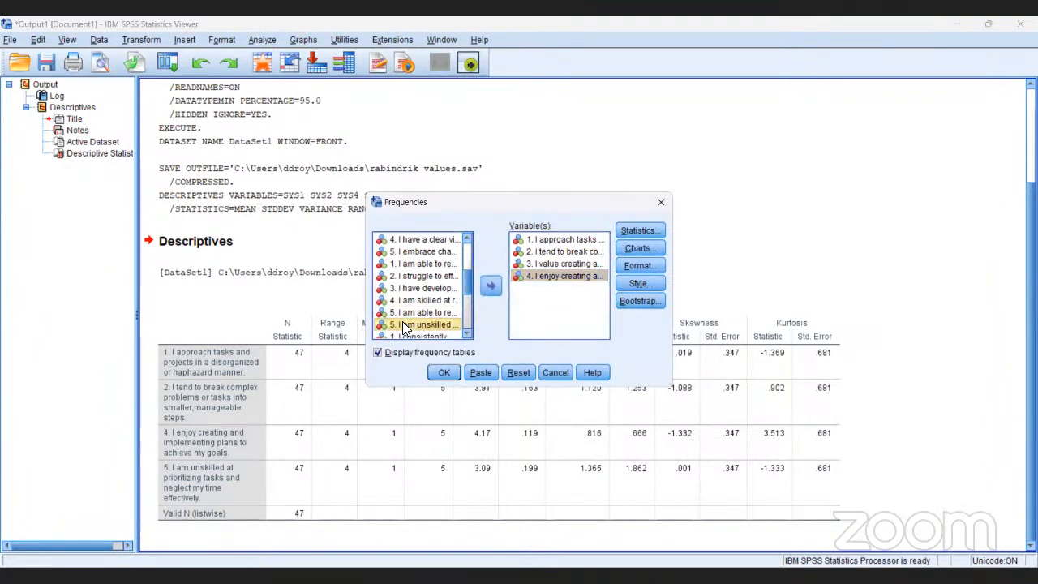
pyautogui.click(489, 288)
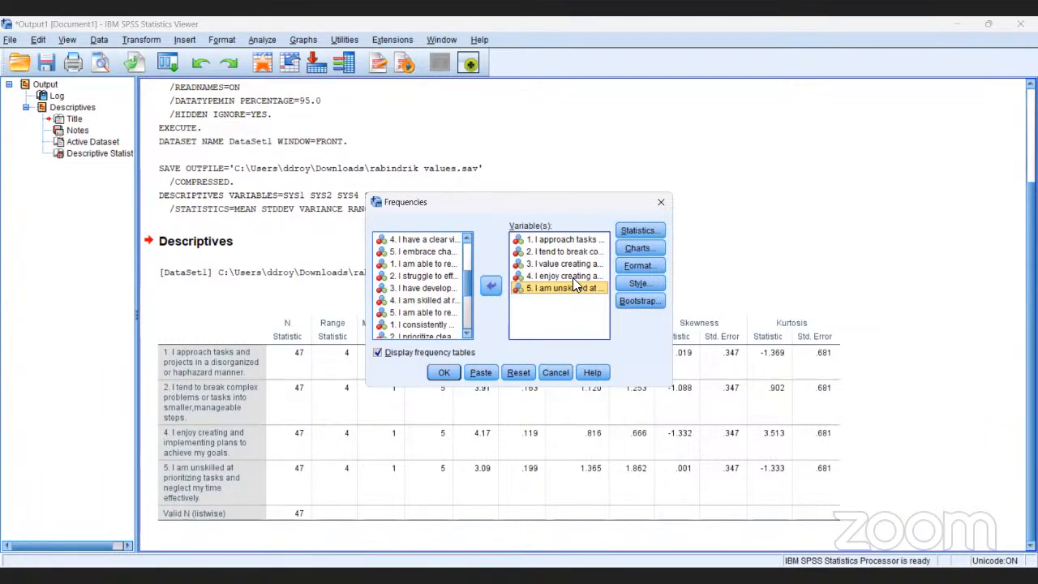
# - Run the Frequencies analysis with bar charts of frequencies and view the frequency tables for the first two SYS items
pyautogui.click(635, 249)
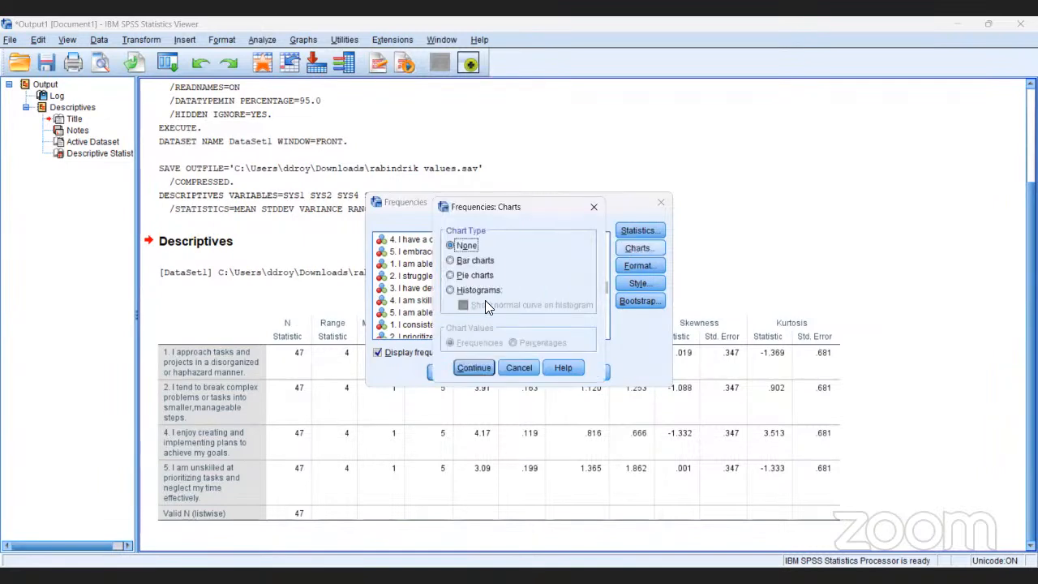
pyautogui.click(449, 260)
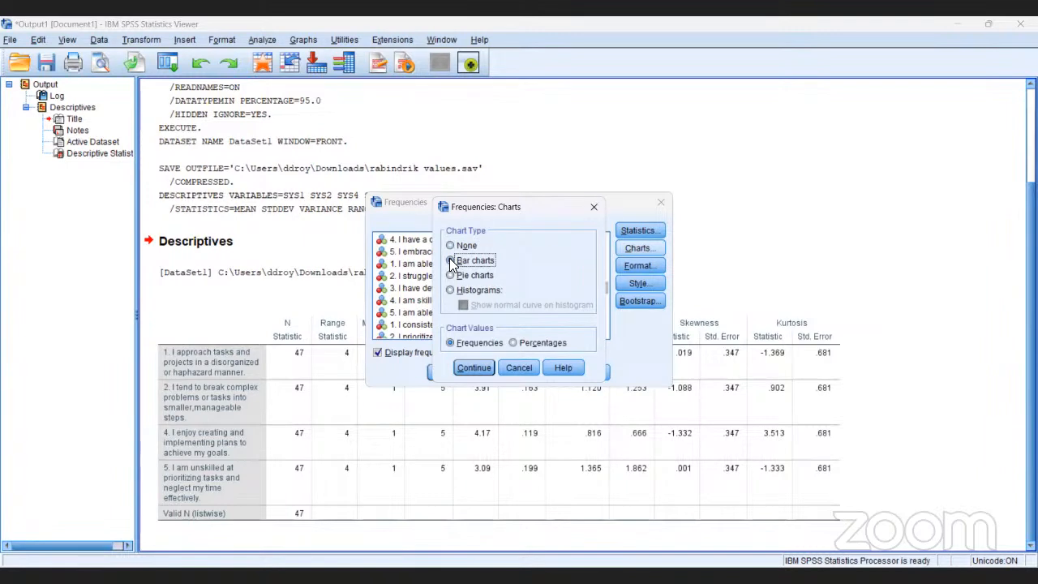
pyautogui.click(465, 366)
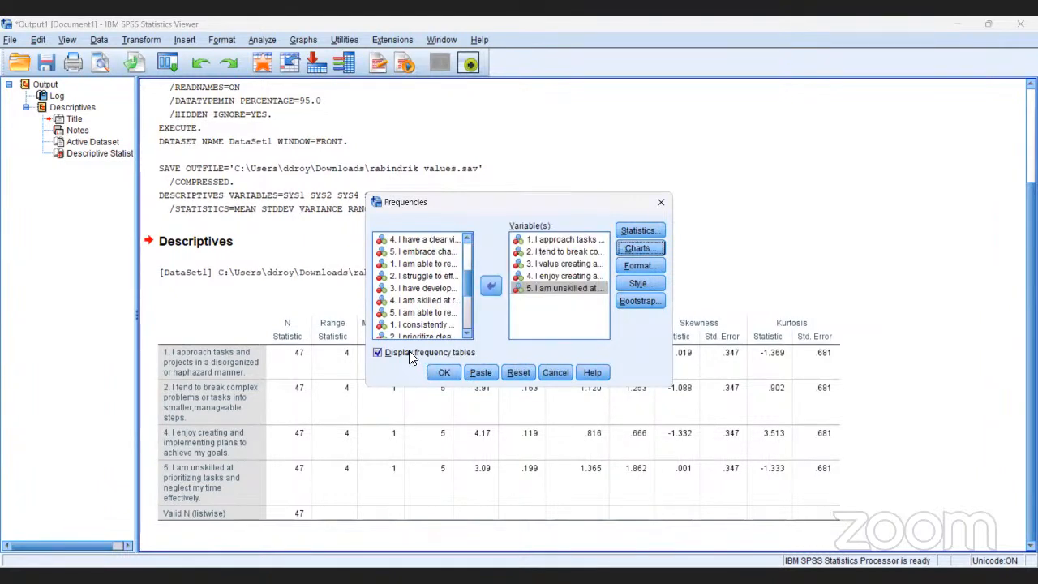
pyautogui.click(444, 375)
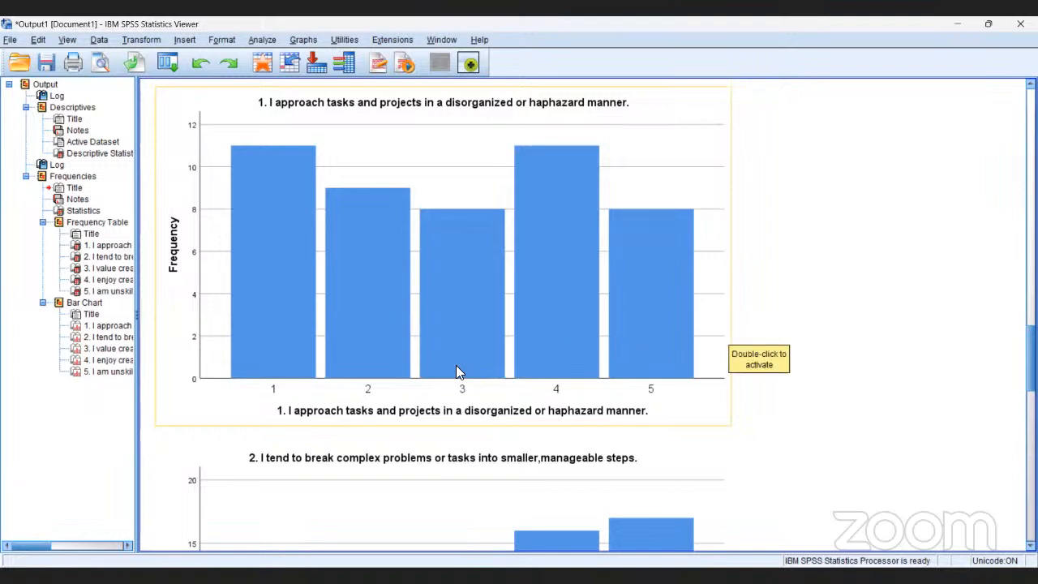
pyautogui.click(105, 246)
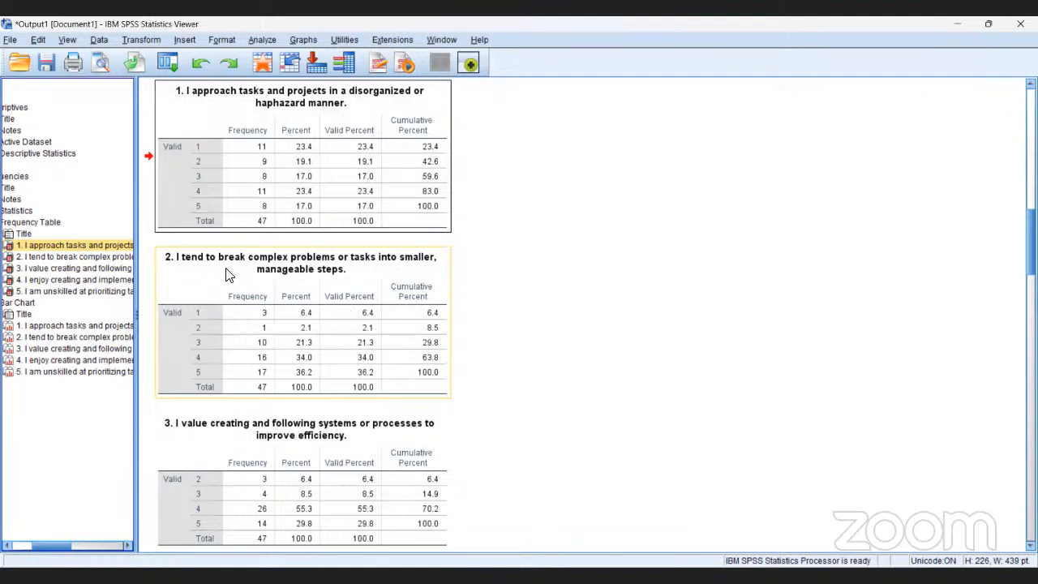
pyautogui.click(358, 357)
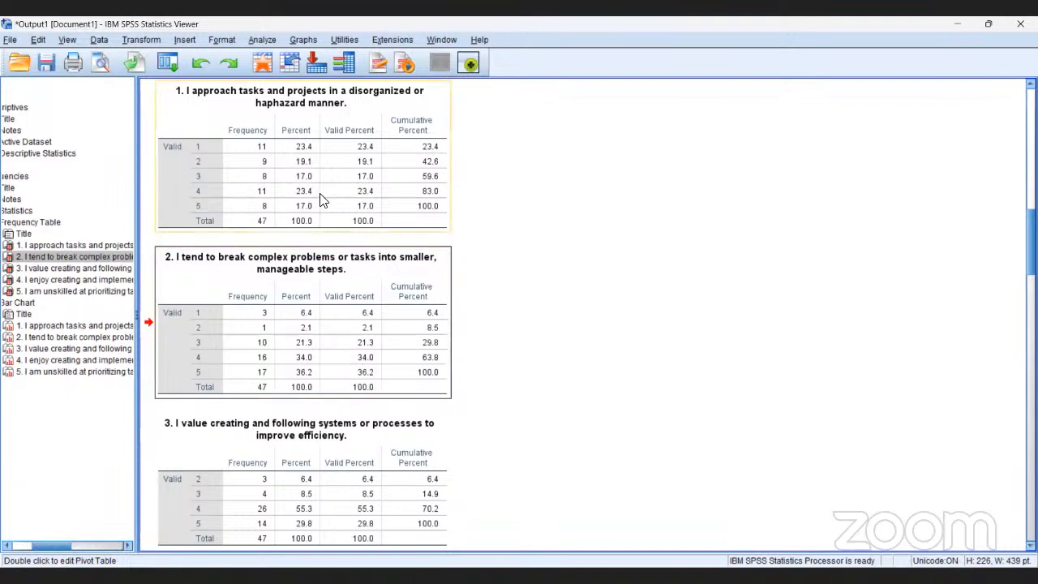
# - Start computing a new variable from the dataset with target name systotal and begin its numeric expression with SYS1+SYS2
pyautogui.click(149, 37)
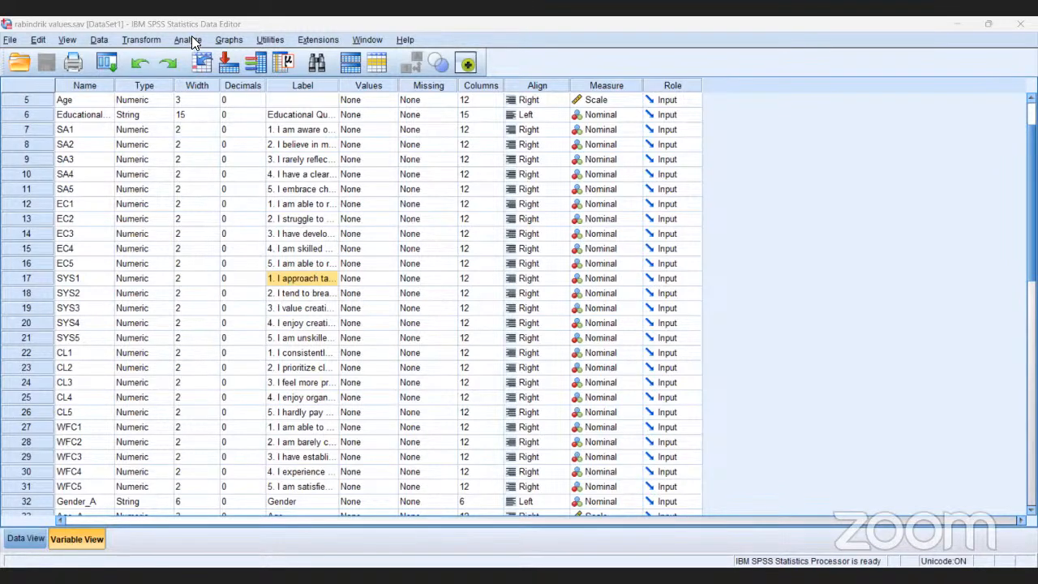
pyautogui.click(149, 39)
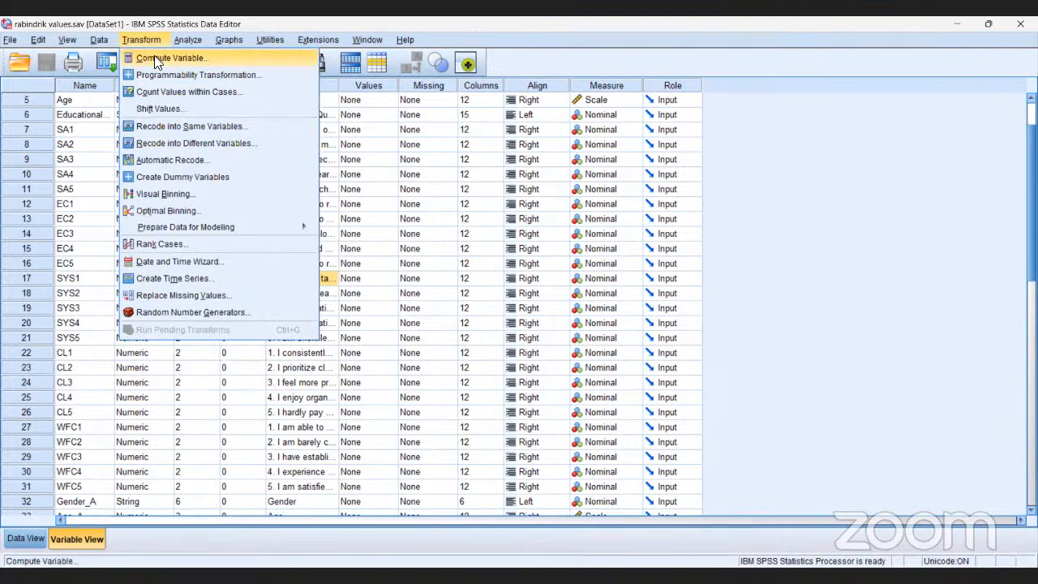
pyautogui.click(157, 59)
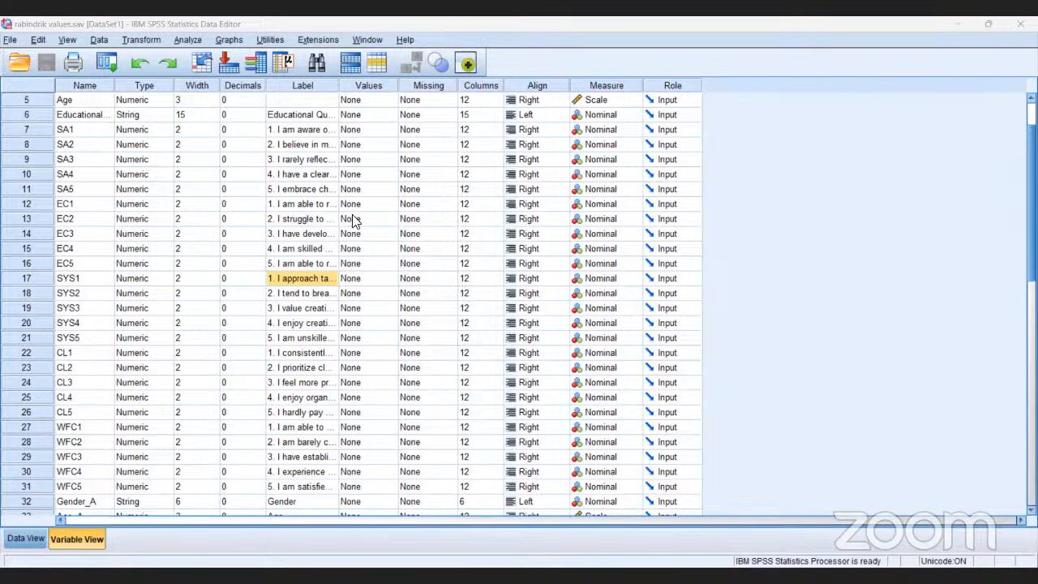
pyautogui.click(141, 38)
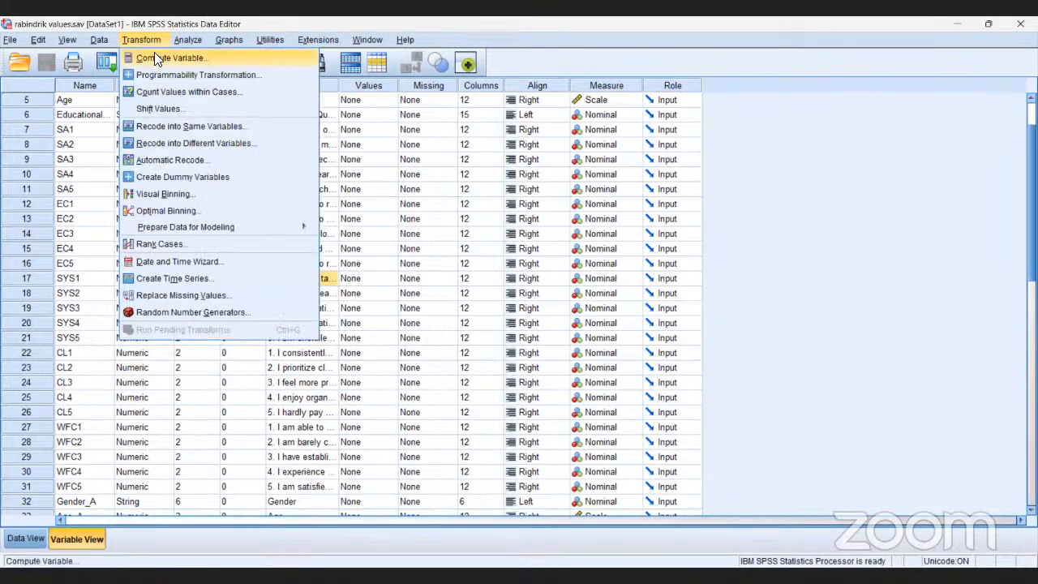
pyautogui.click(154, 52)
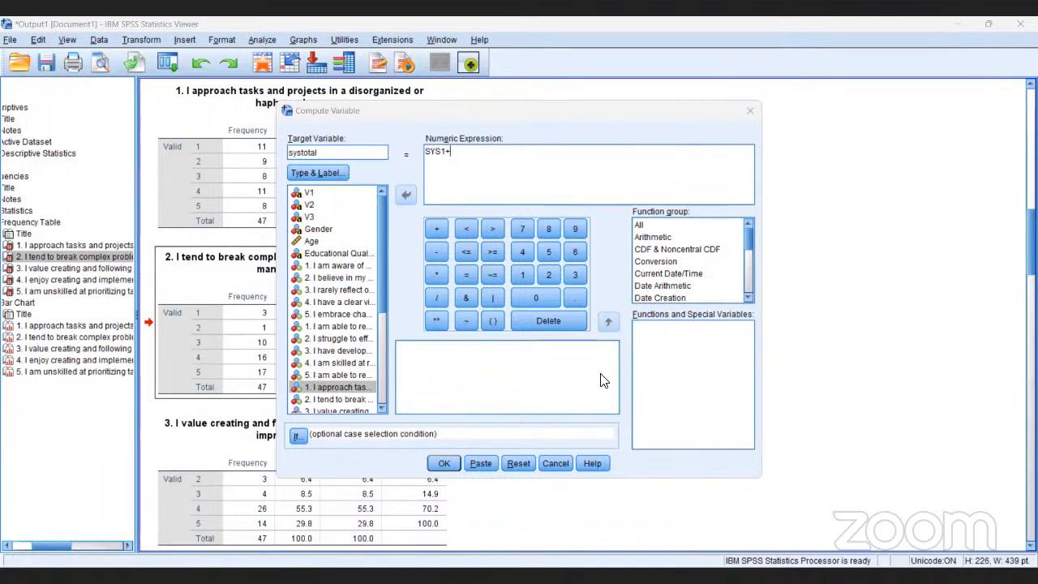
pyautogui.click(352, 399)
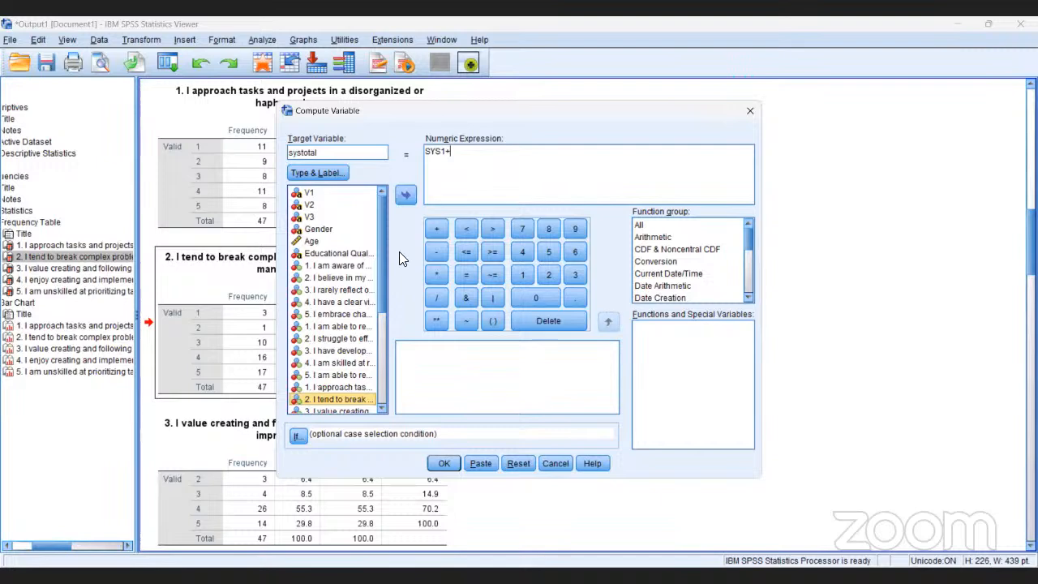
pyautogui.click(405, 195)
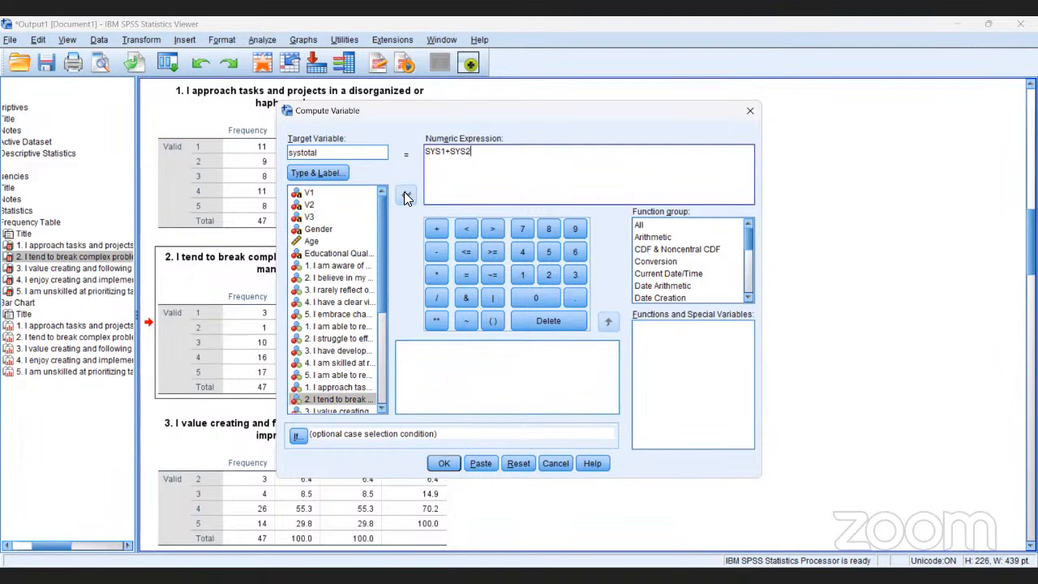
# - Complete the numeric expression as SYS1+SYS2+SYS3+SYS4+SYS5 and compute the variable
pyautogui.write('+SYS3+SYS4+ST')
pyautogui.press('BackSpace')
pyautogui.write('YS')
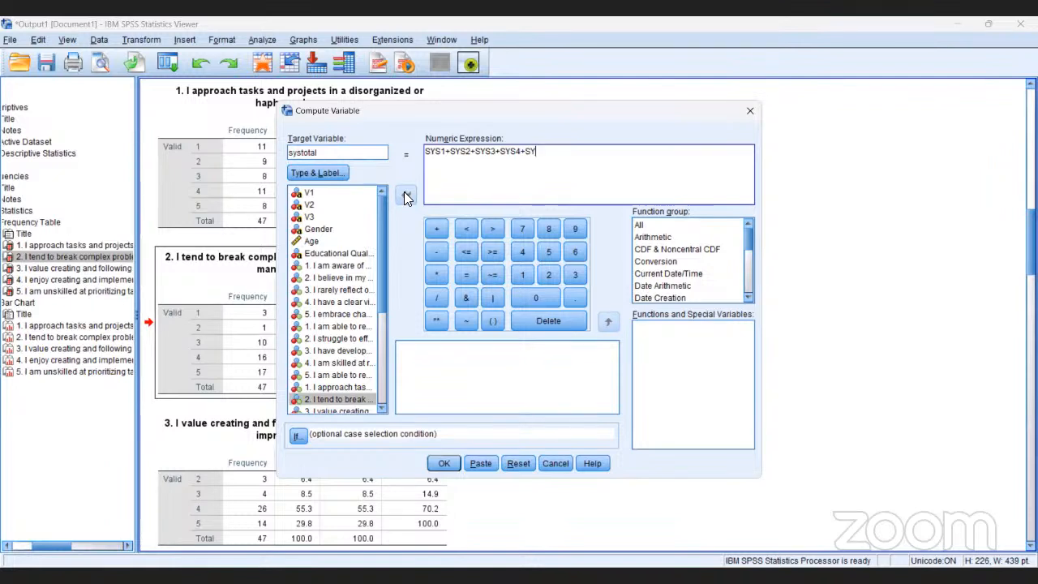
pyautogui.write('5')
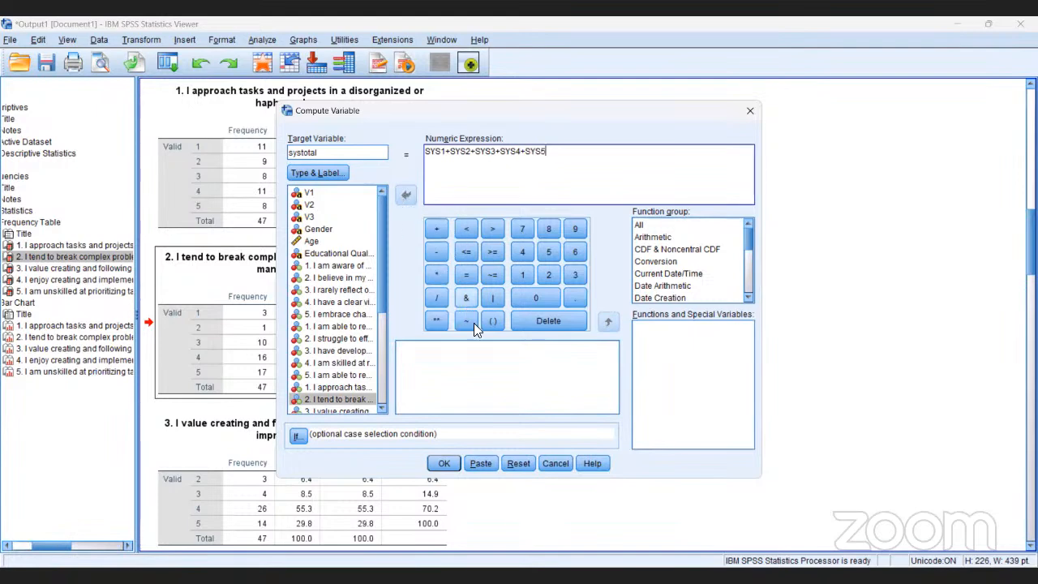
pyautogui.click(450, 462)
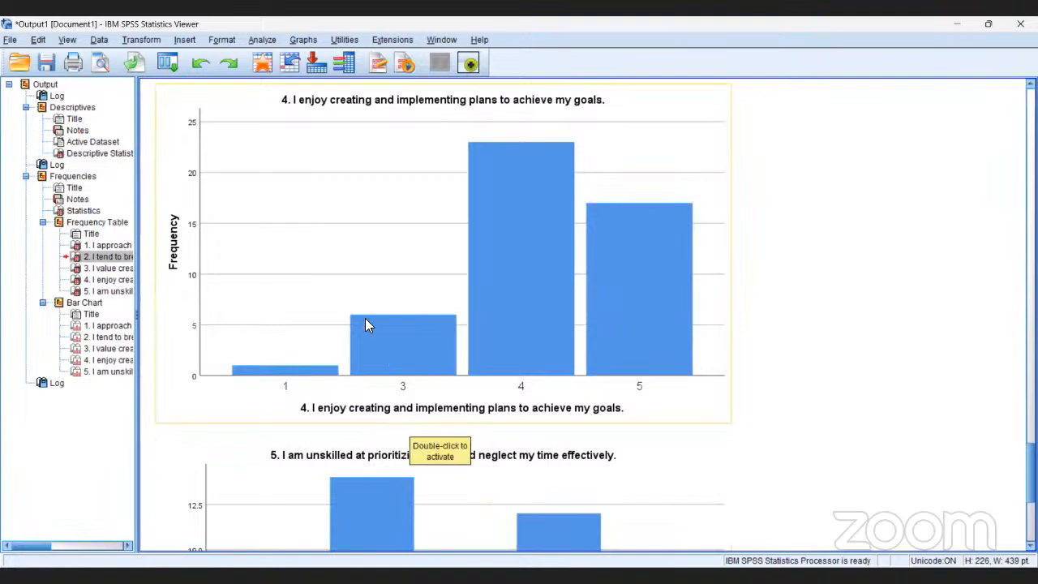
# - Switch to the dataset, locate the systotal variable in the variable list and display its values in the data
pyautogui.click(263, 66)
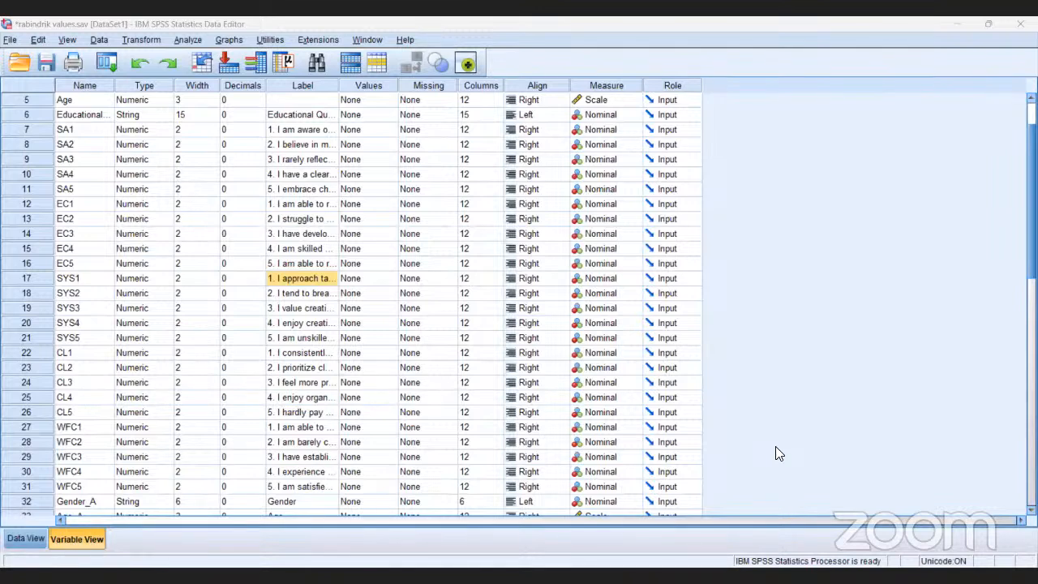
pyautogui.scroll(-2, 775, 446)
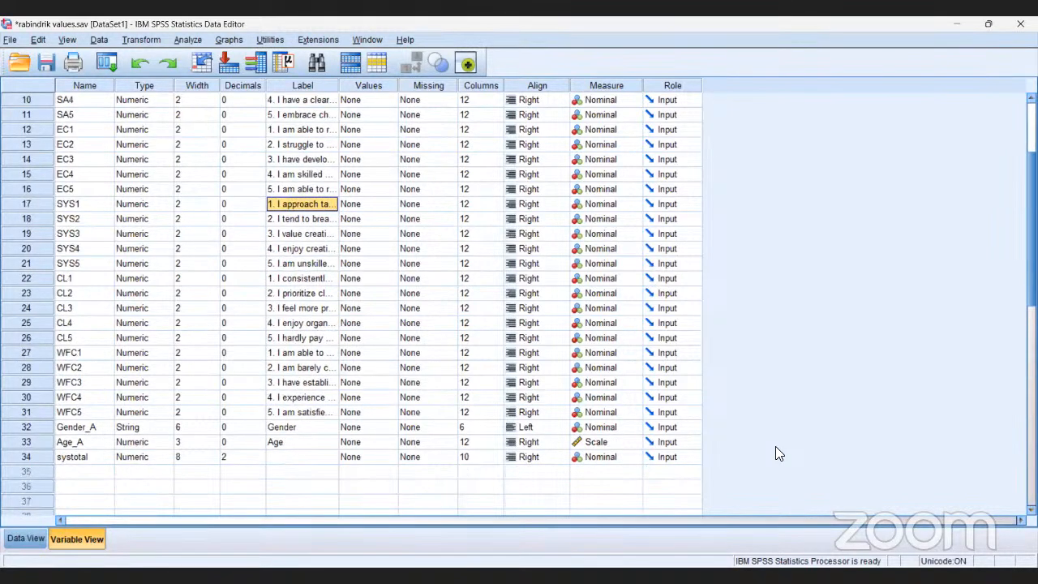
pyautogui.doubleClick(73, 459)
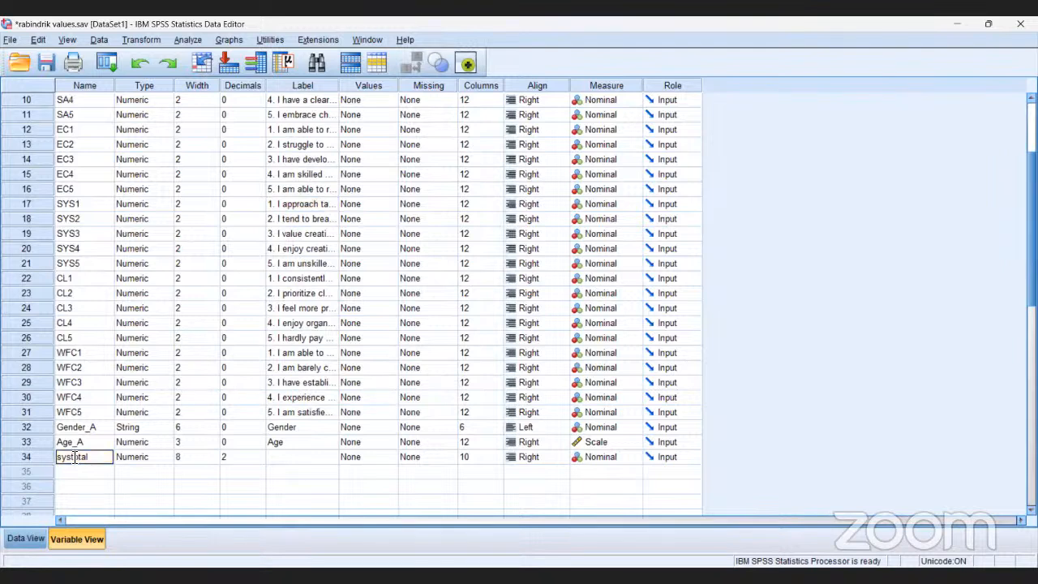
pyautogui.doubleClick(31, 455)
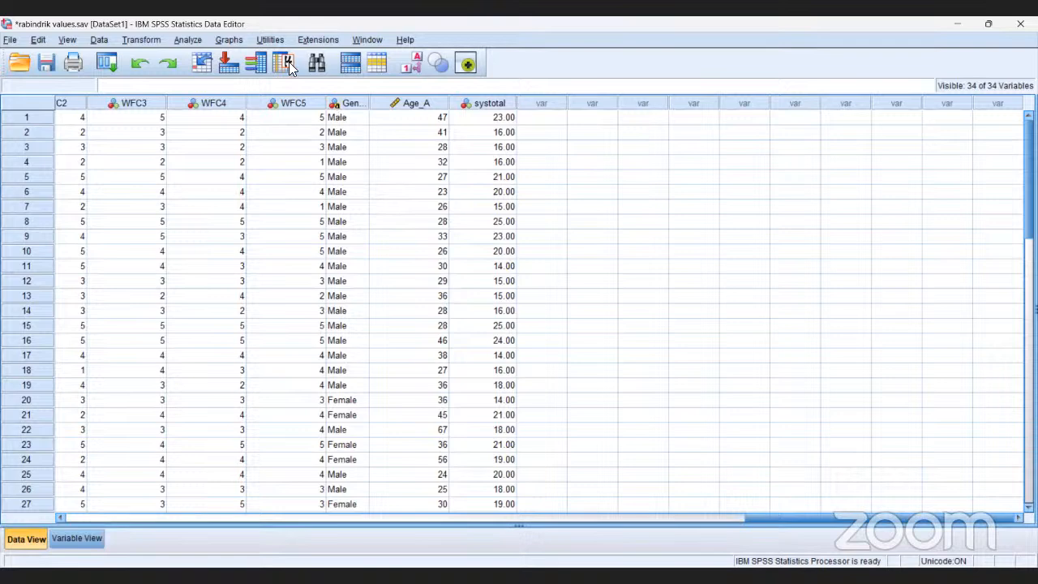
# - Start a Frequencies analysis from the dataset, reset its earlier selections and add systotal as the only variable
pyautogui.click(229, 39)
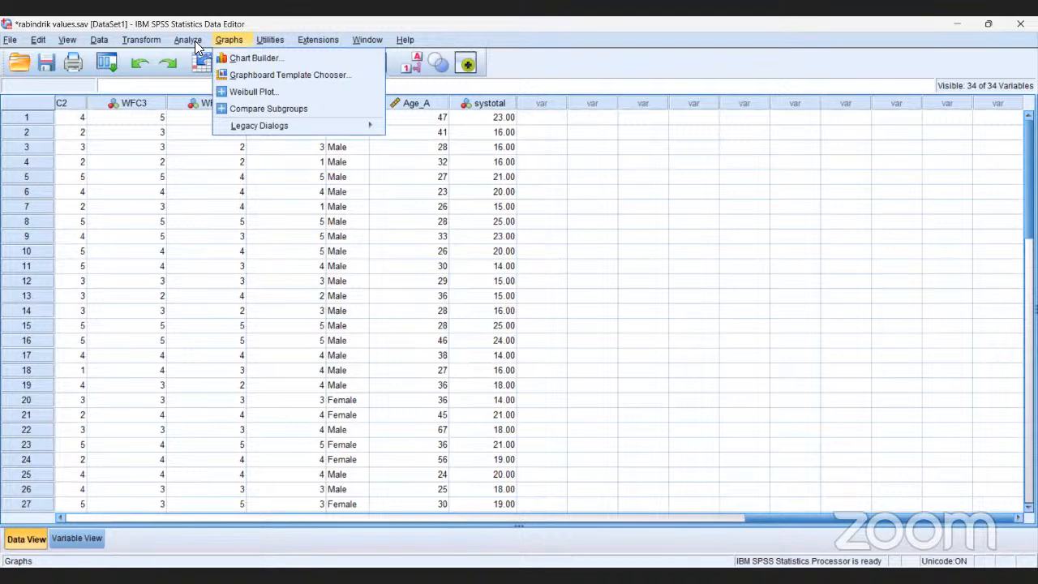
pyautogui.moveTo(185, 42)
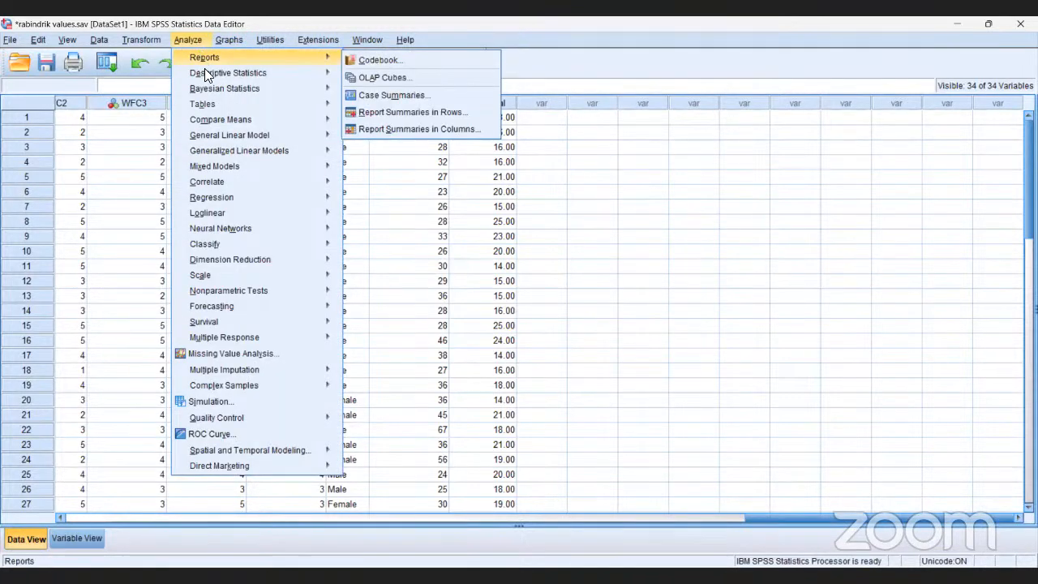
pyautogui.moveTo(208, 74)
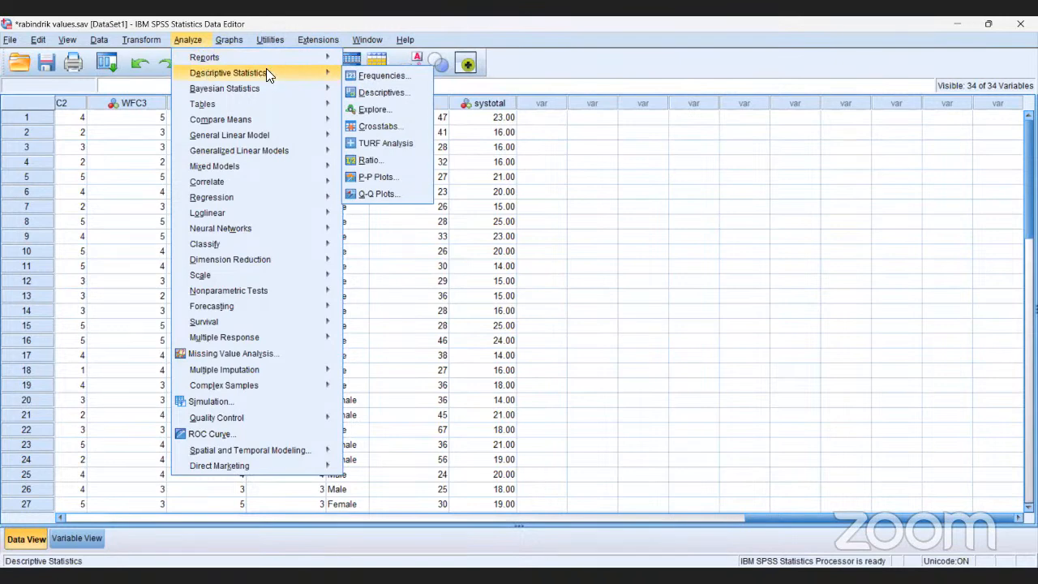
pyautogui.click(370, 75)
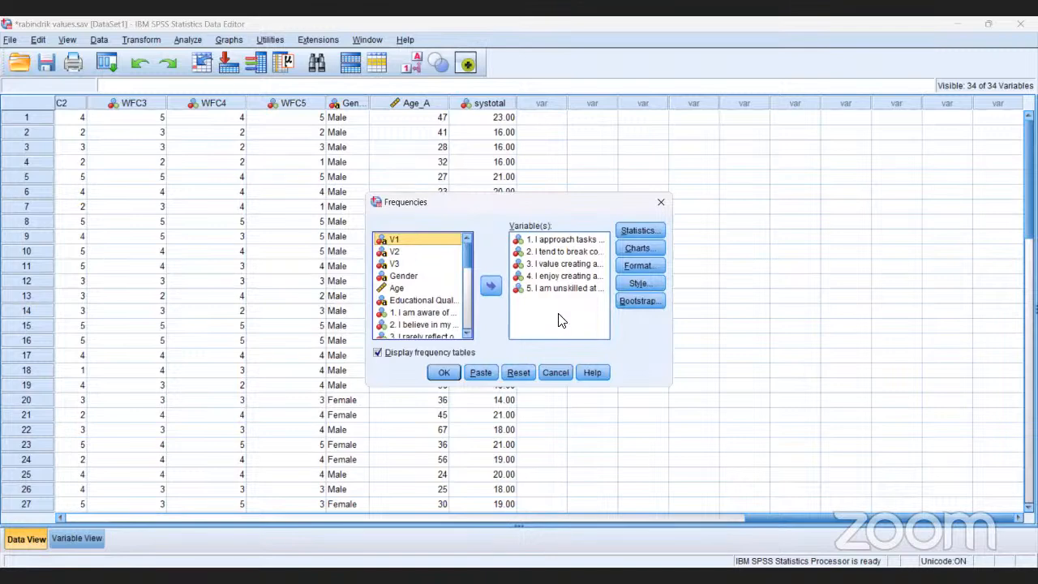
pyautogui.click(519, 372)
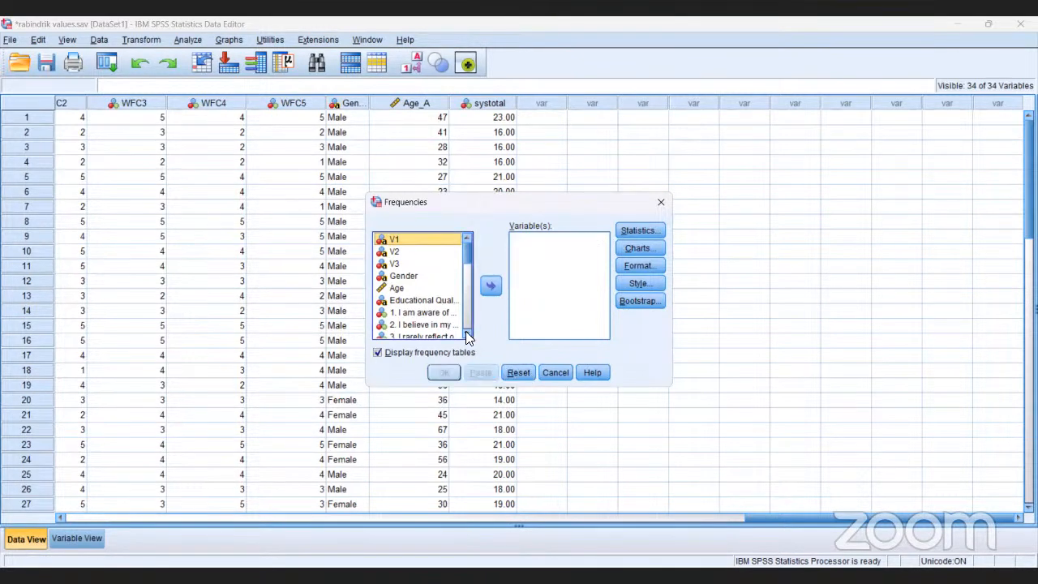
pyautogui.scroll(-3, 466, 334)
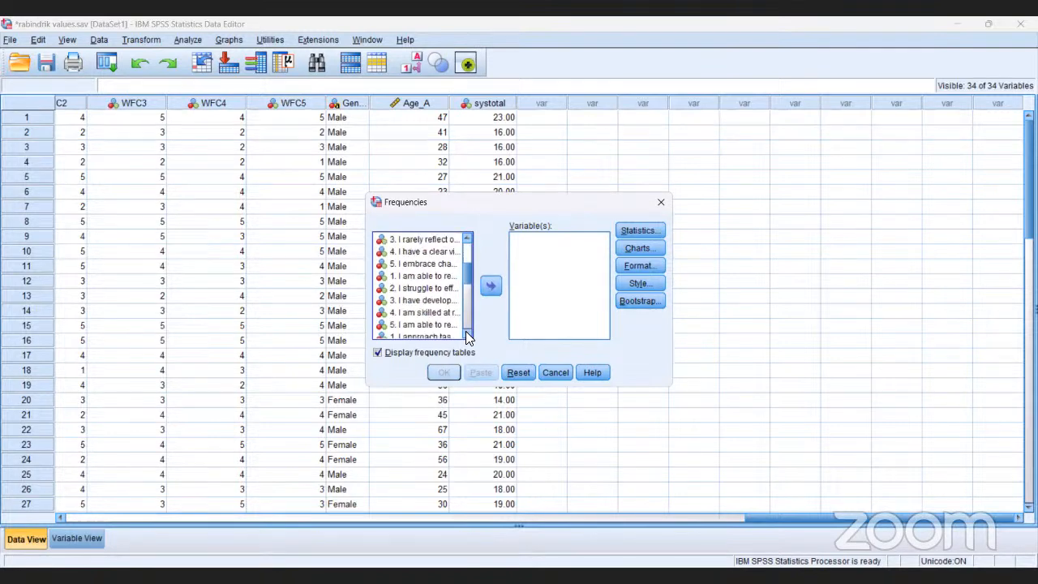
pyautogui.scroll(-3, 467, 334)
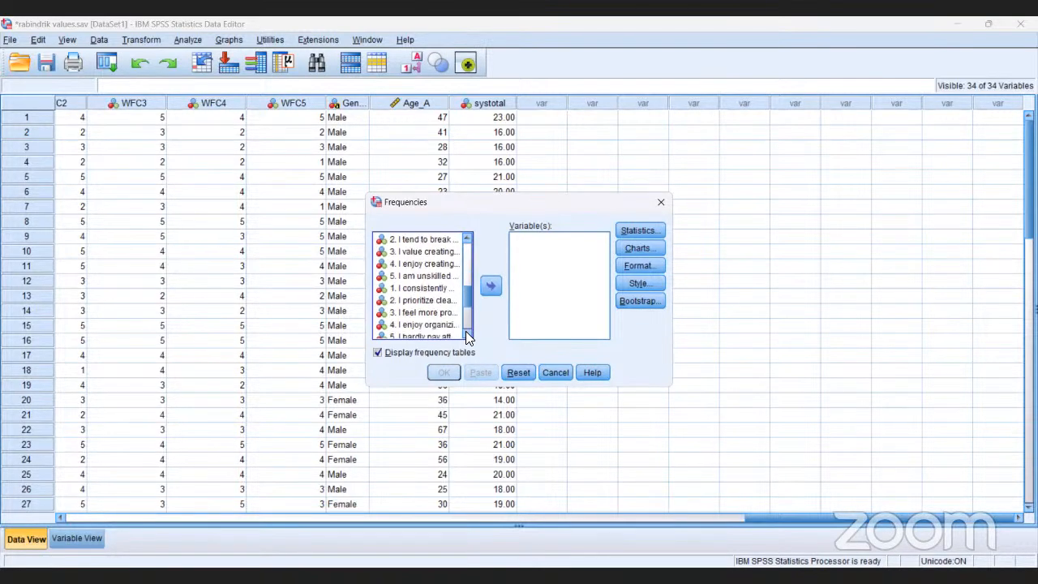
pyautogui.scroll(-3, 466, 334)
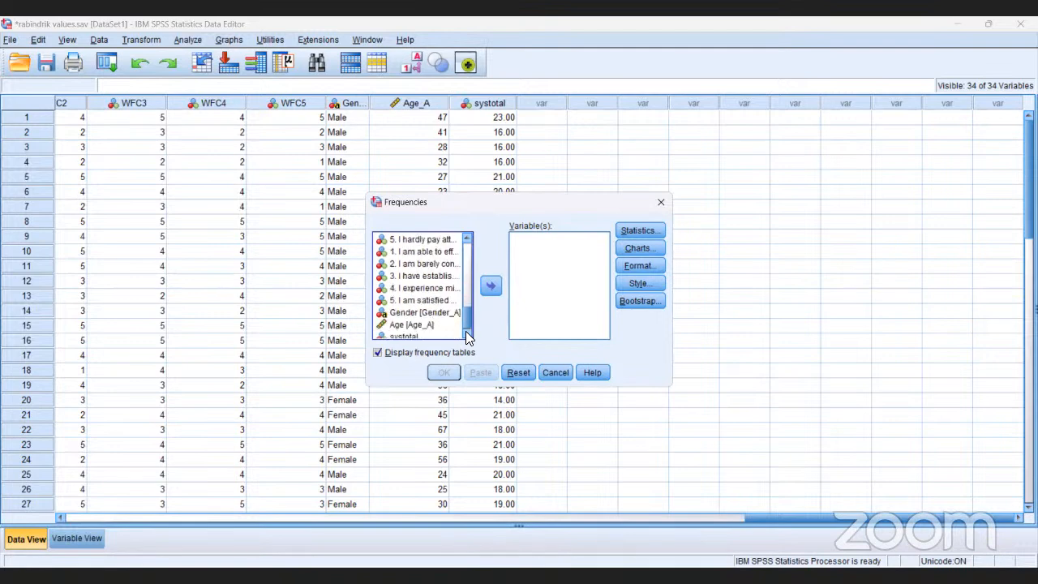
pyautogui.scroll(-1, 466, 334)
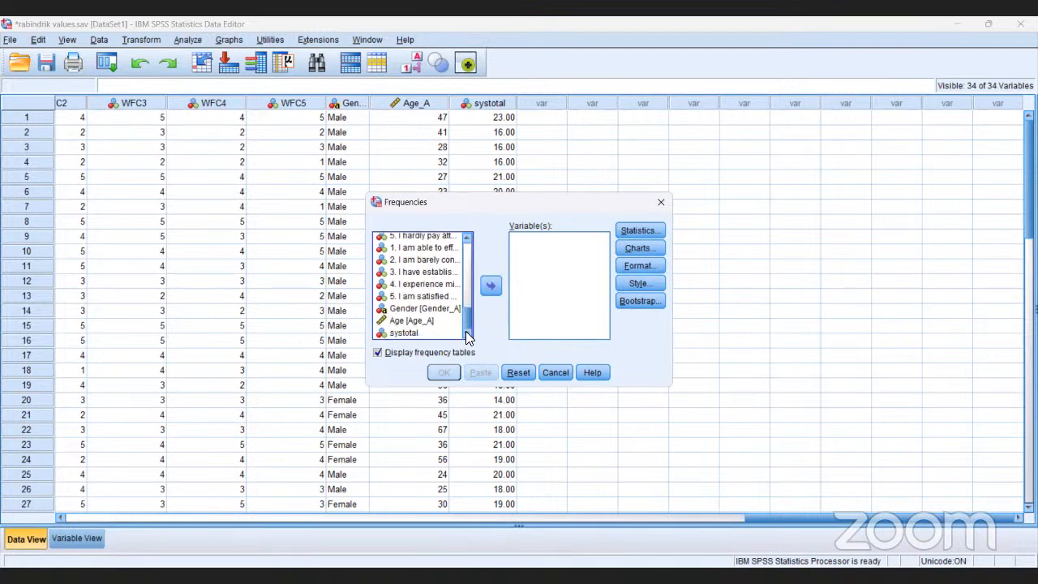
pyautogui.click(409, 333)
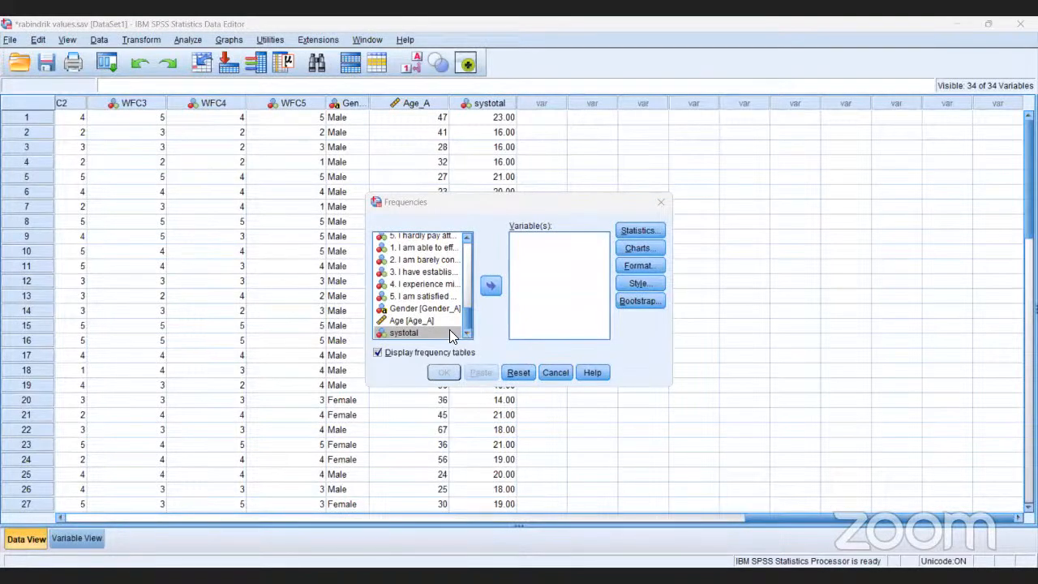
pyautogui.click(490, 288)
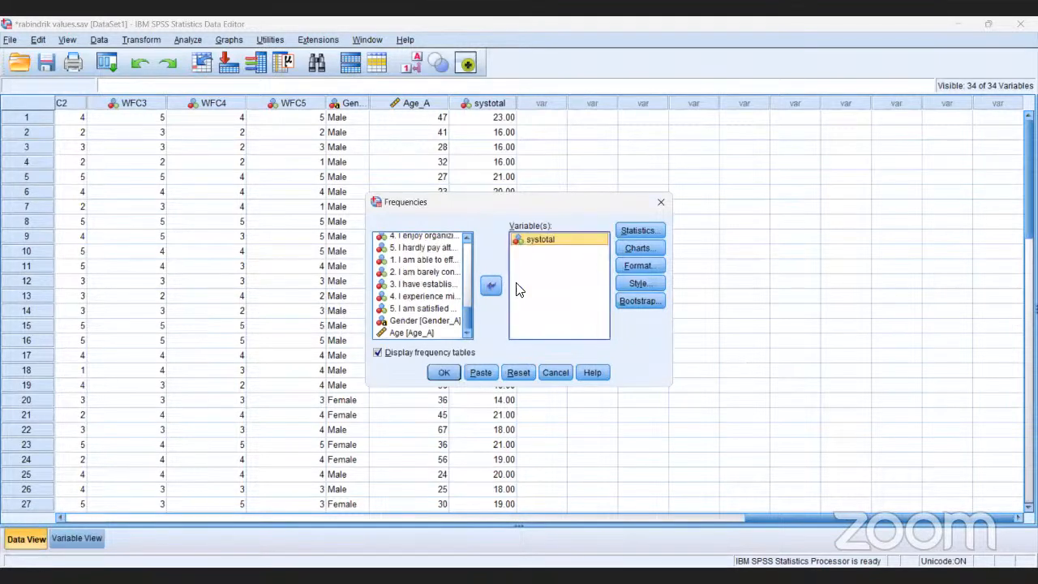
# - Request quartiles and a histogram with a normal curve for the systotal frequencies
pyautogui.click(637, 228)
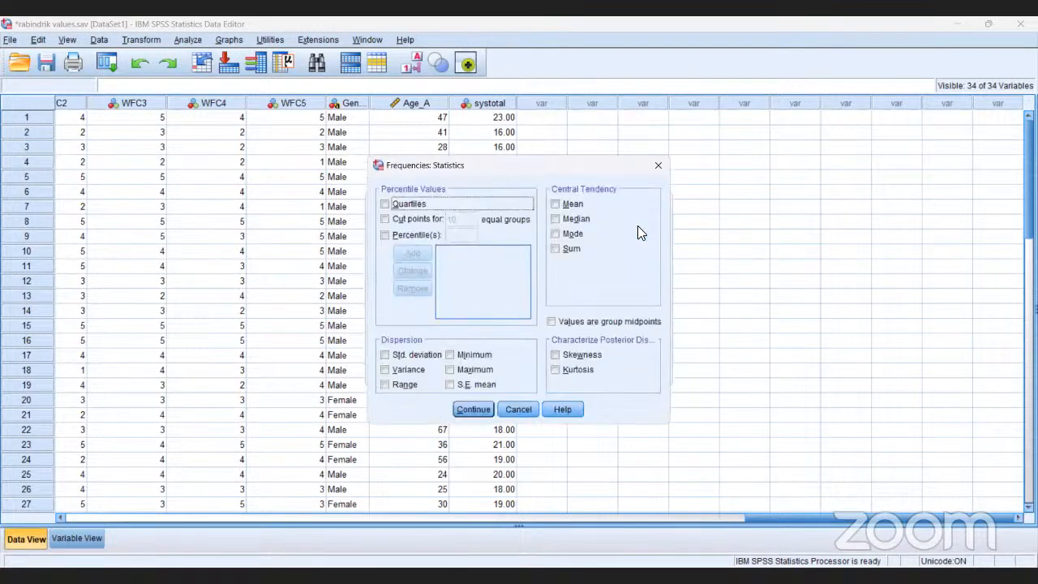
pyautogui.click(386, 207)
pyautogui.click(475, 409)
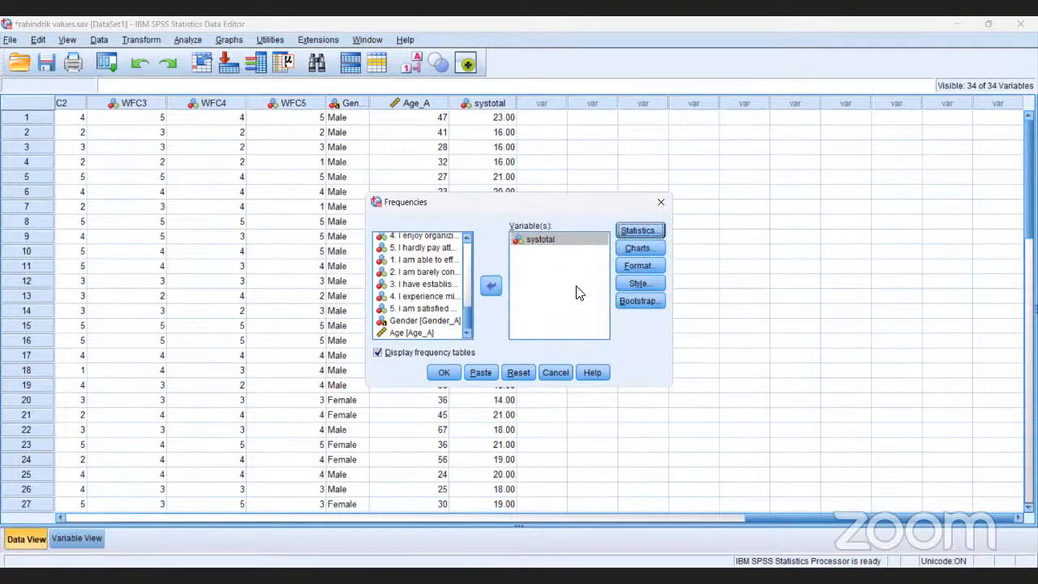
pyautogui.click(636, 249)
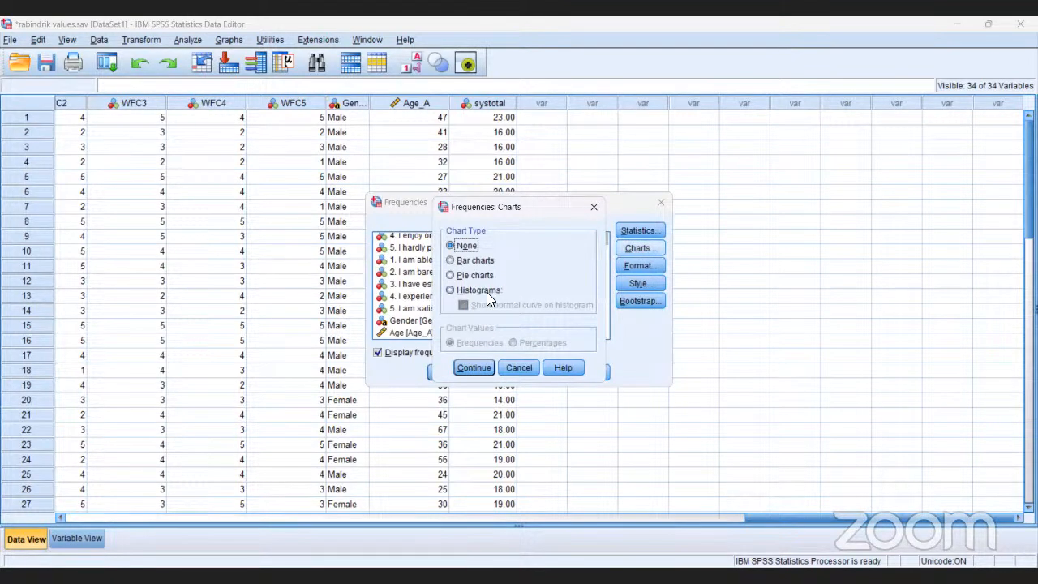
pyautogui.click(451, 289)
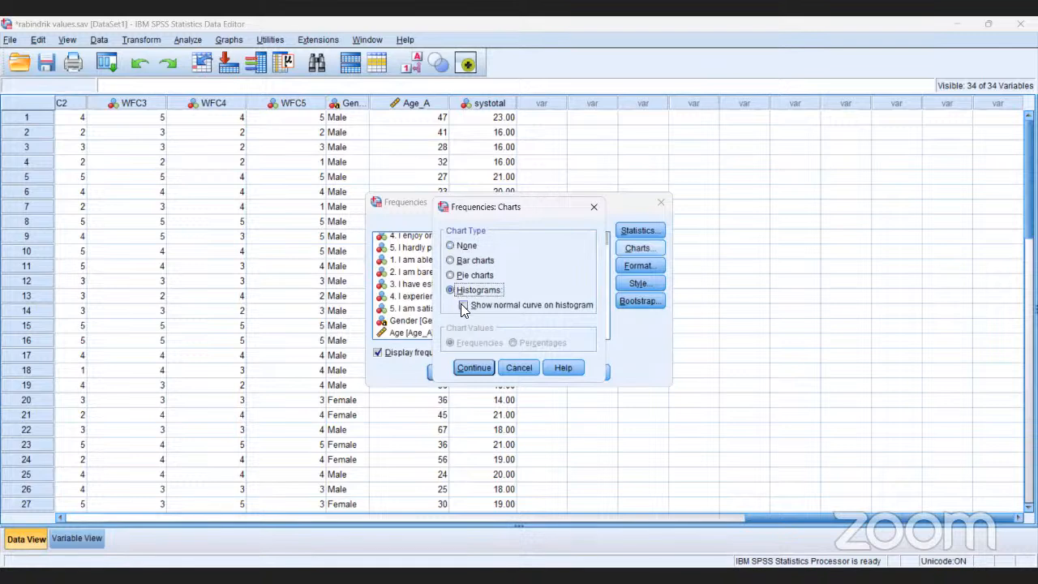
pyautogui.click(464, 306)
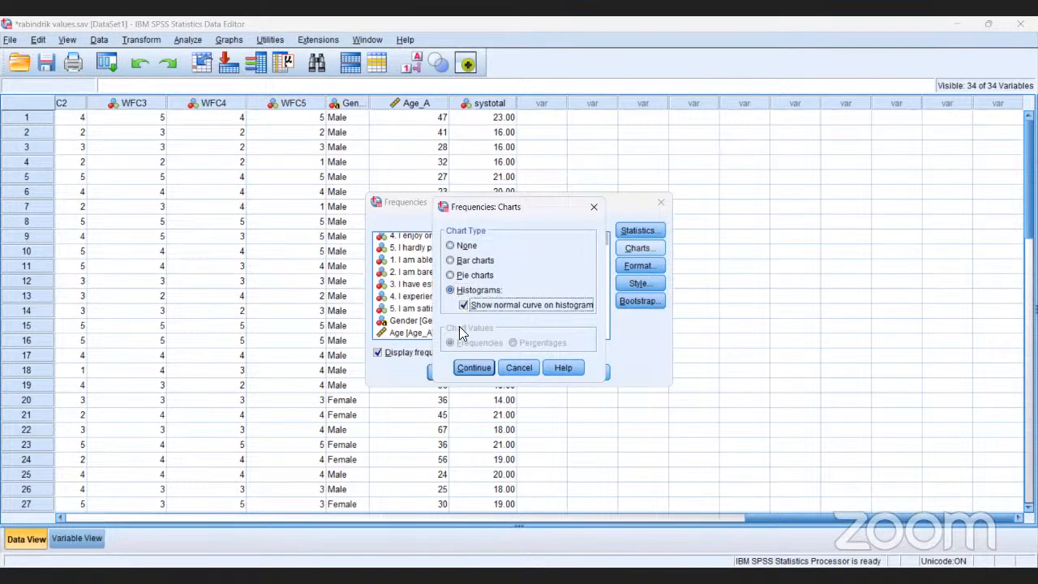
pyautogui.click(477, 368)
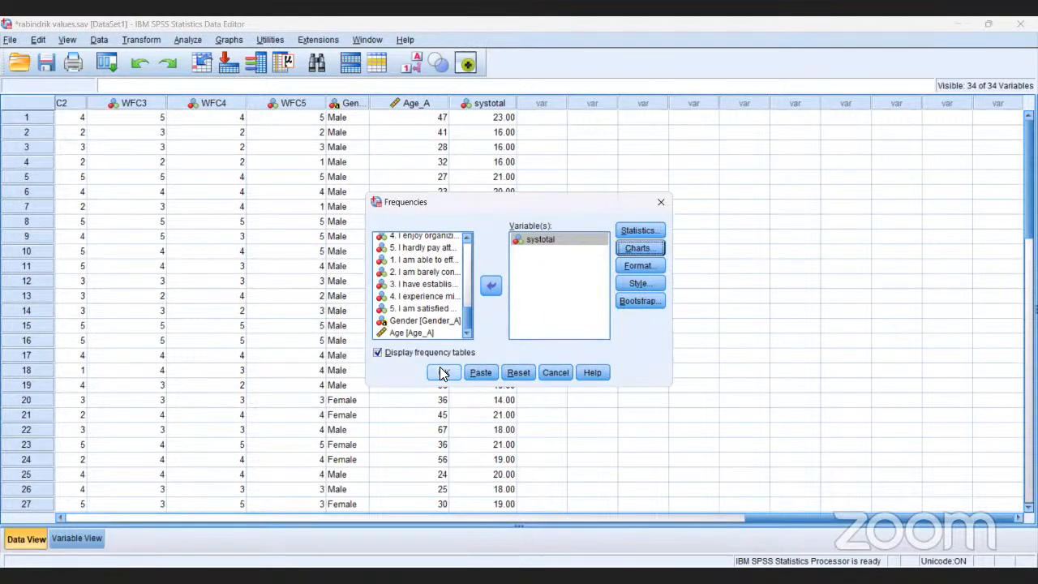
# - Run the Frequencies analysis and review the percentiles, frequency table and histogram for systotal
pyautogui.click(442, 373)
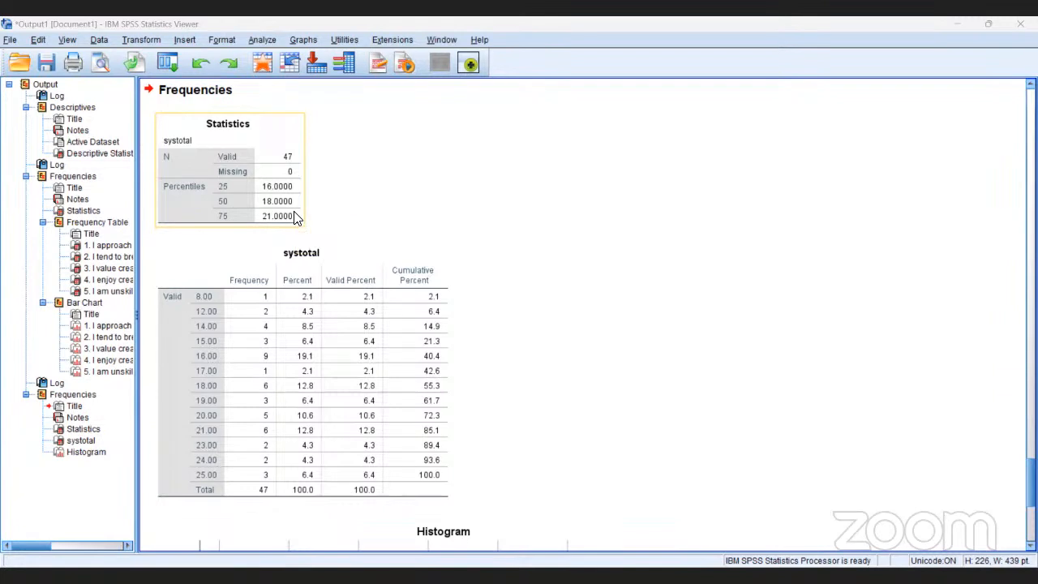
pyautogui.click(270, 323)
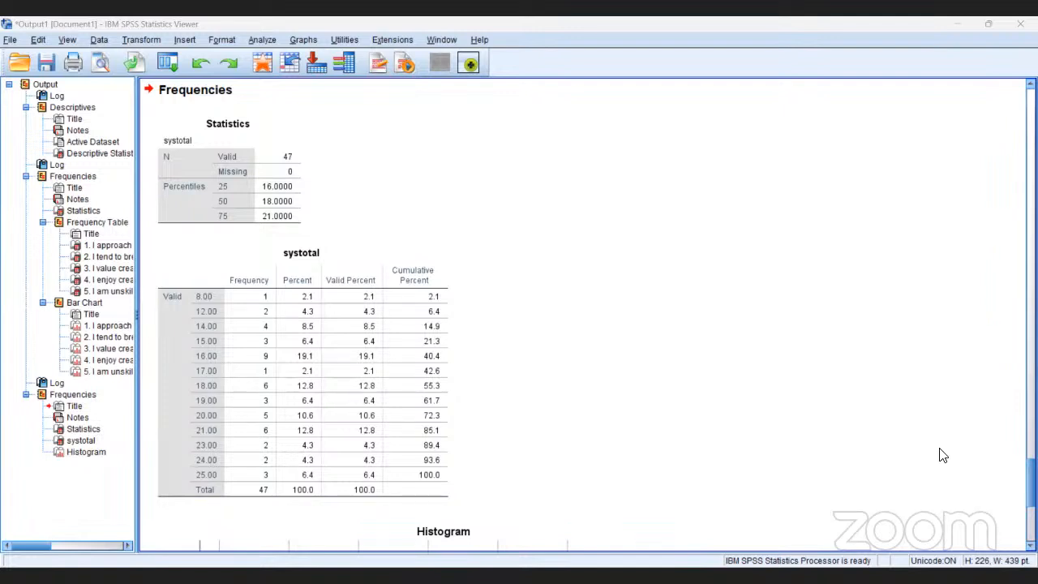
pyautogui.scroll(-5, 943, 455)
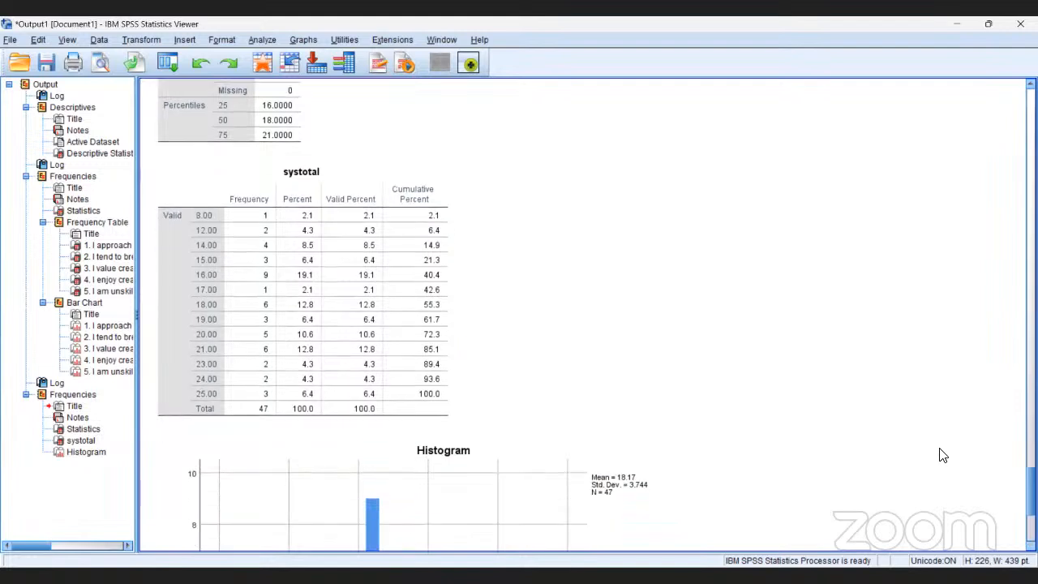
pyautogui.scroll(-4, 943, 455)
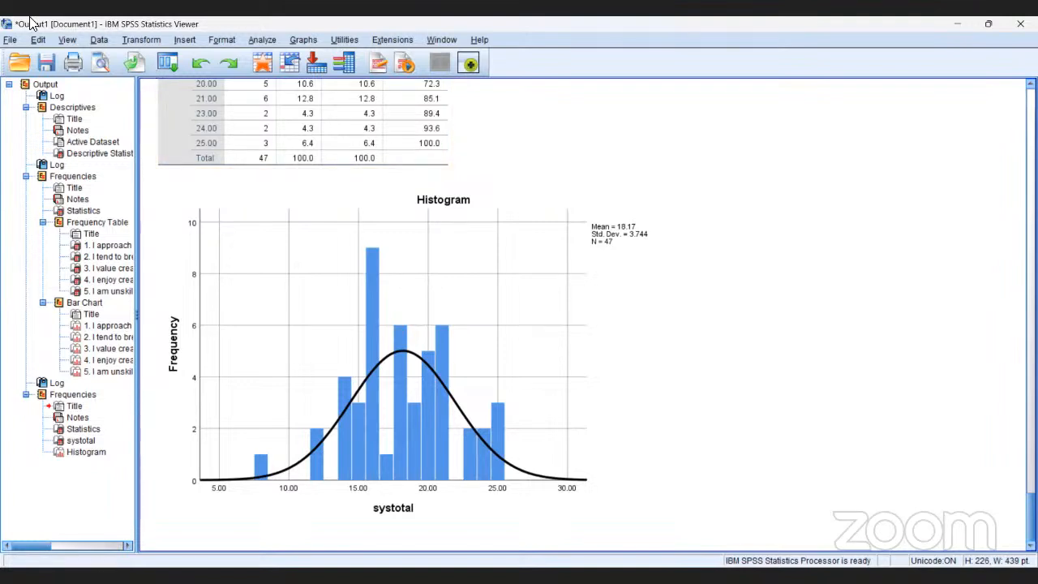
# - Start a Bivariate Correlations analysis, looking through the available variables for the SYS items and resetting the settings
pyautogui.click(261, 39)
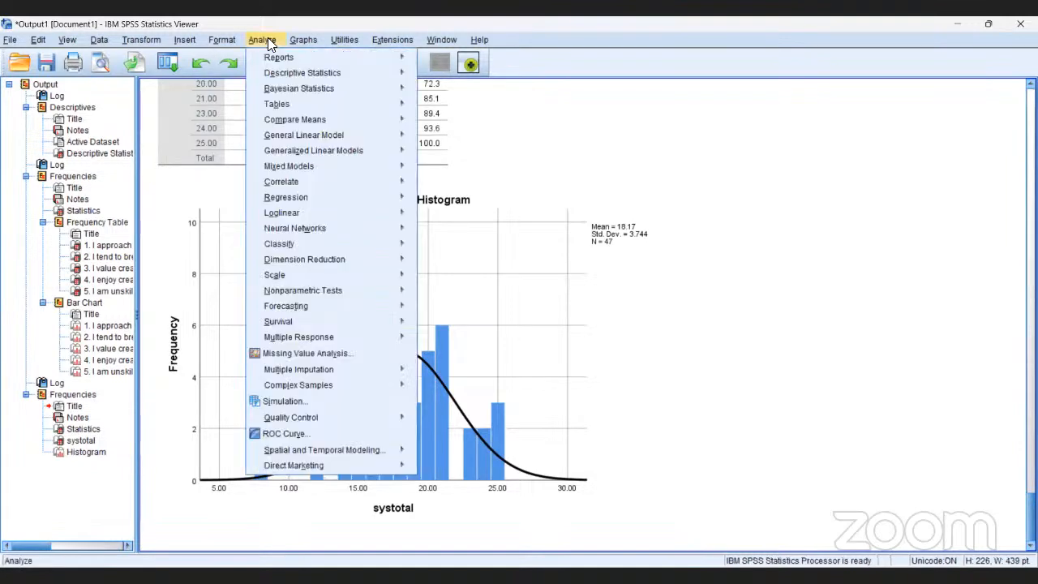
pyautogui.moveTo(279, 182)
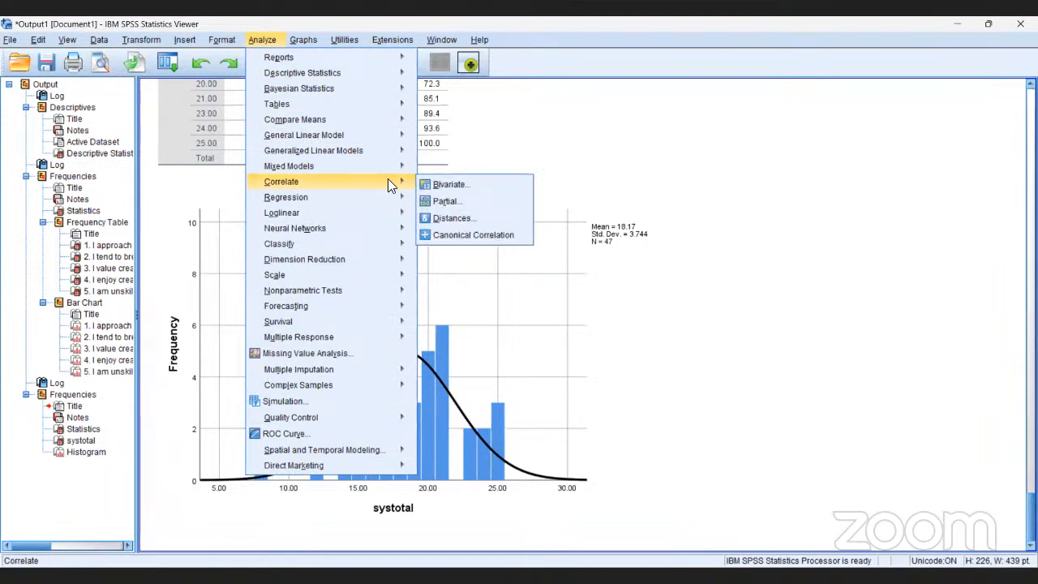
pyautogui.click(438, 184)
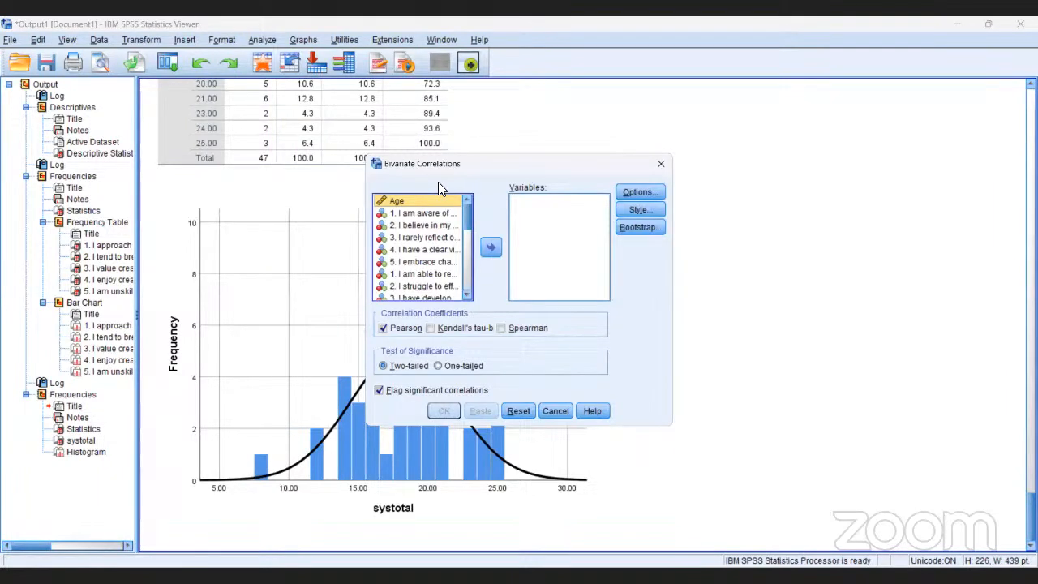
pyautogui.click(465, 296)
pyautogui.click(465, 296)
pyautogui.click(464, 295)
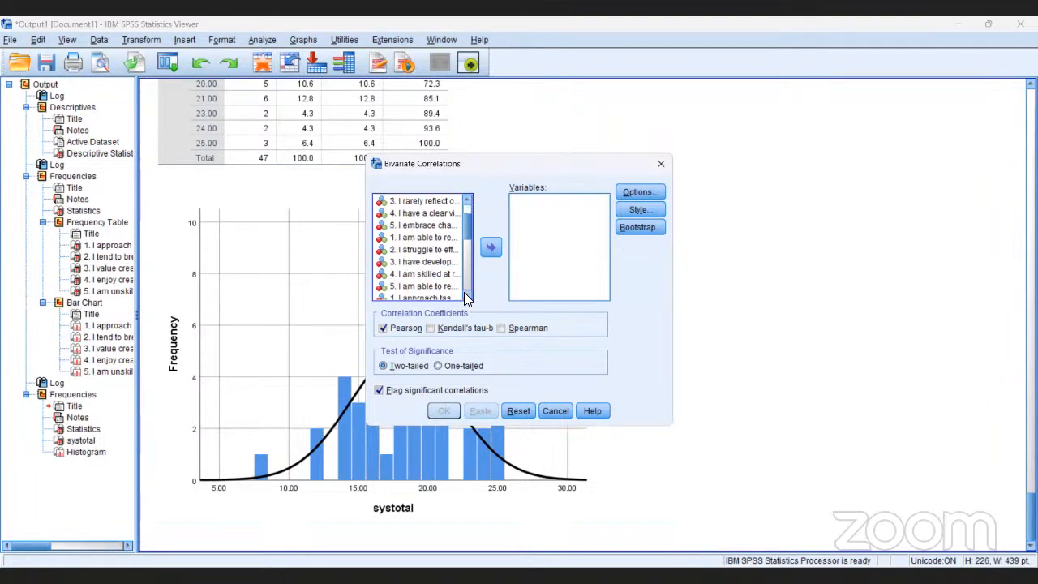
pyautogui.click(465, 295)
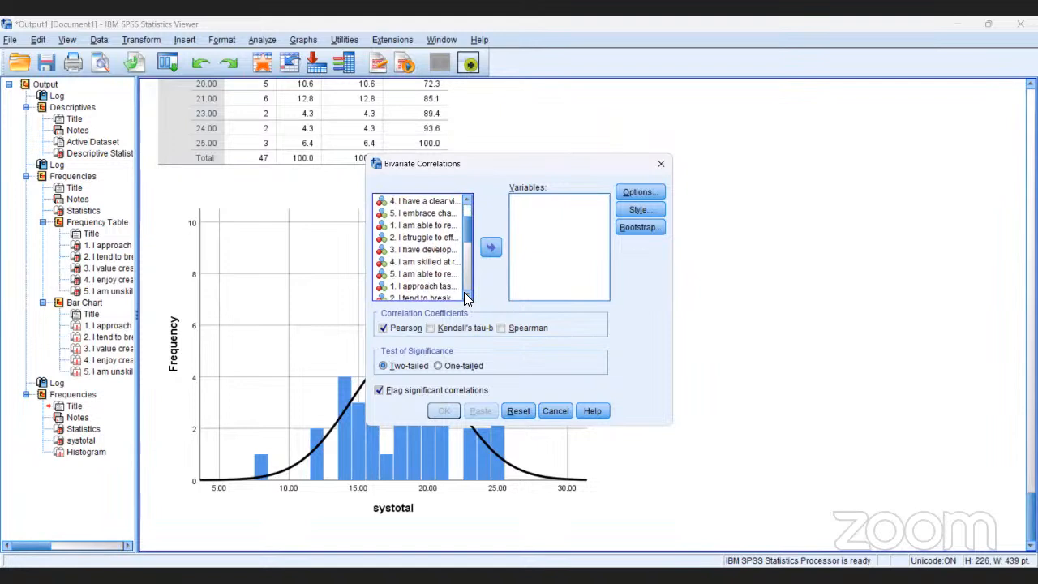
pyautogui.click(464, 295)
pyautogui.click(465, 295)
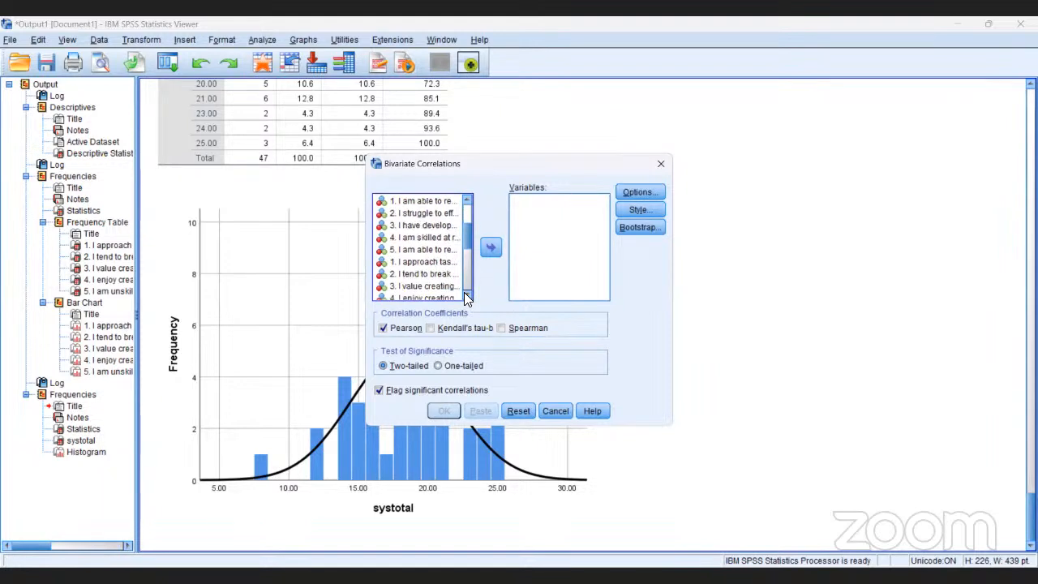
pyautogui.click(464, 296)
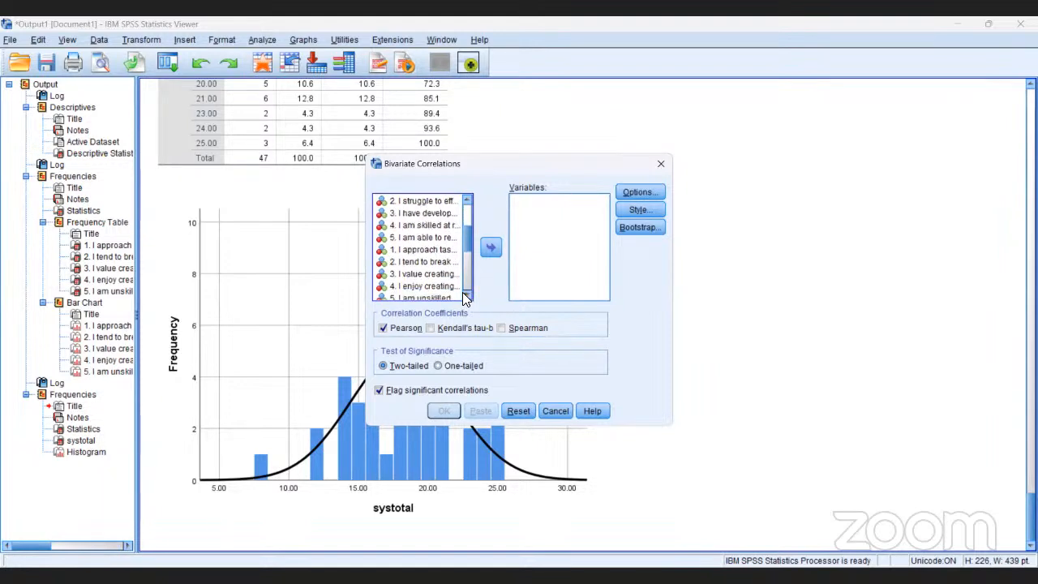
pyautogui.click(464, 295)
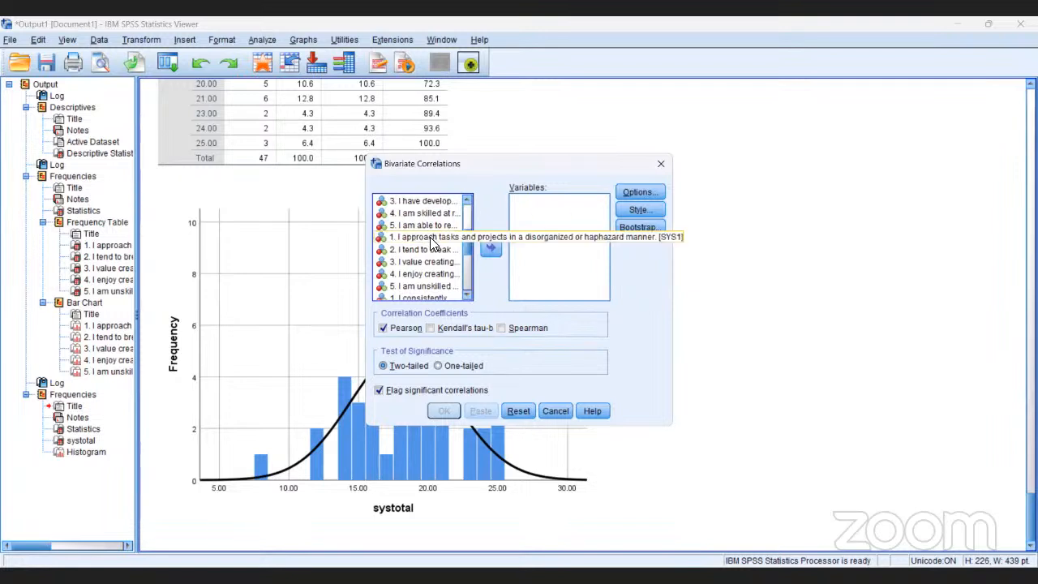
pyautogui.scroll(3, 430, 243)
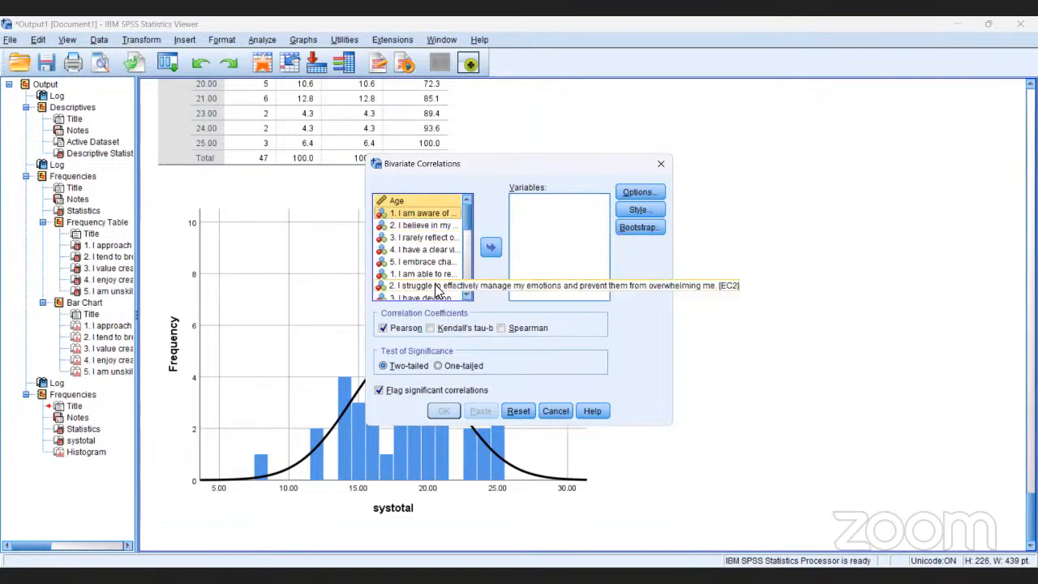
pyautogui.click(516, 412)
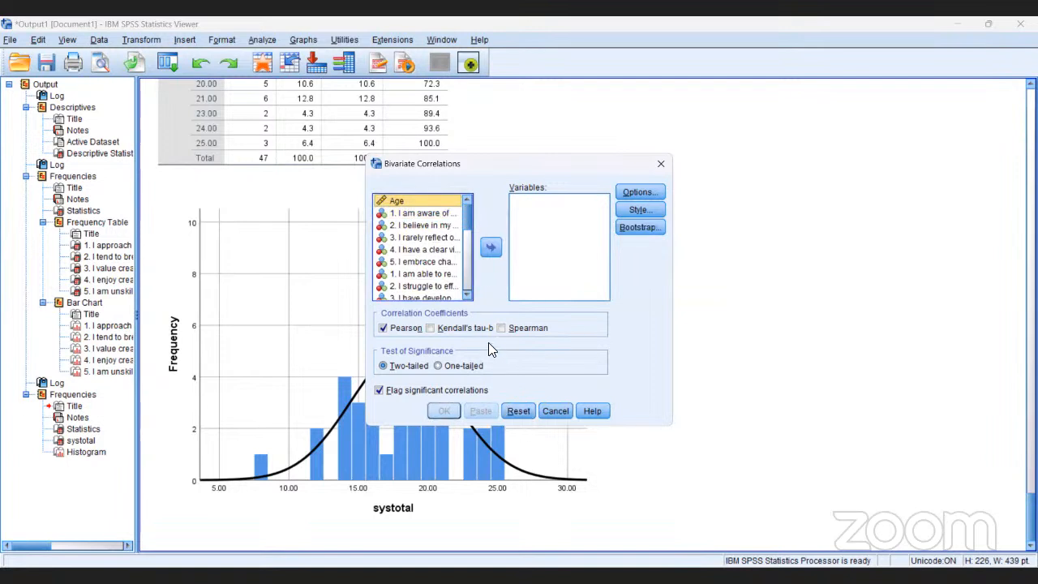
# - Add Age to the bivariate correlation variables, with the SYS items shown in the list of available variables
pyautogui.click(468, 296)
pyautogui.click(468, 296)
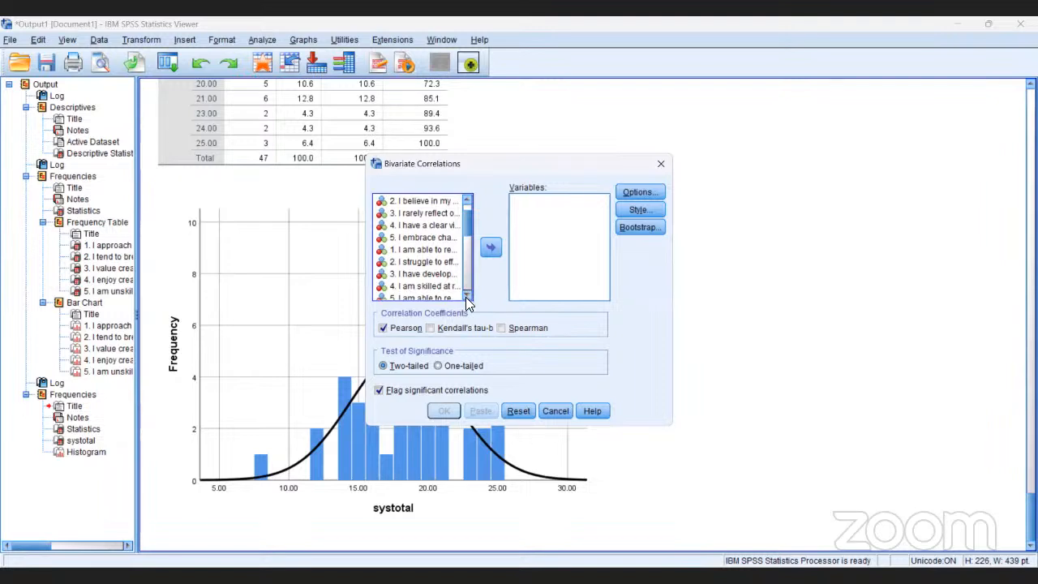
pyautogui.click(467, 296)
pyautogui.click(467, 296)
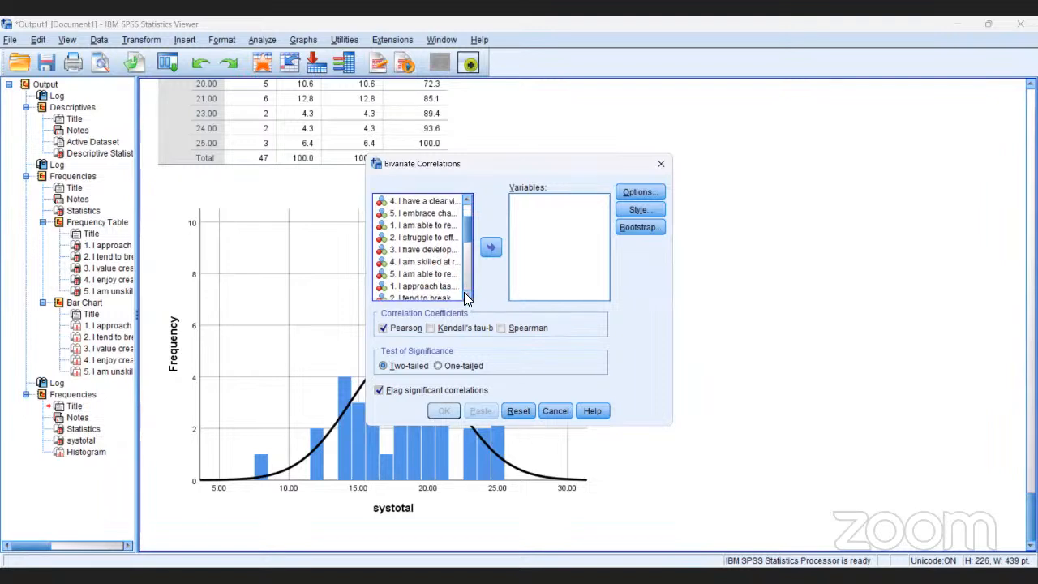
pyautogui.click(467, 296)
pyautogui.click(467, 296)
pyautogui.click(467, 296)
pyautogui.click(467, 296)
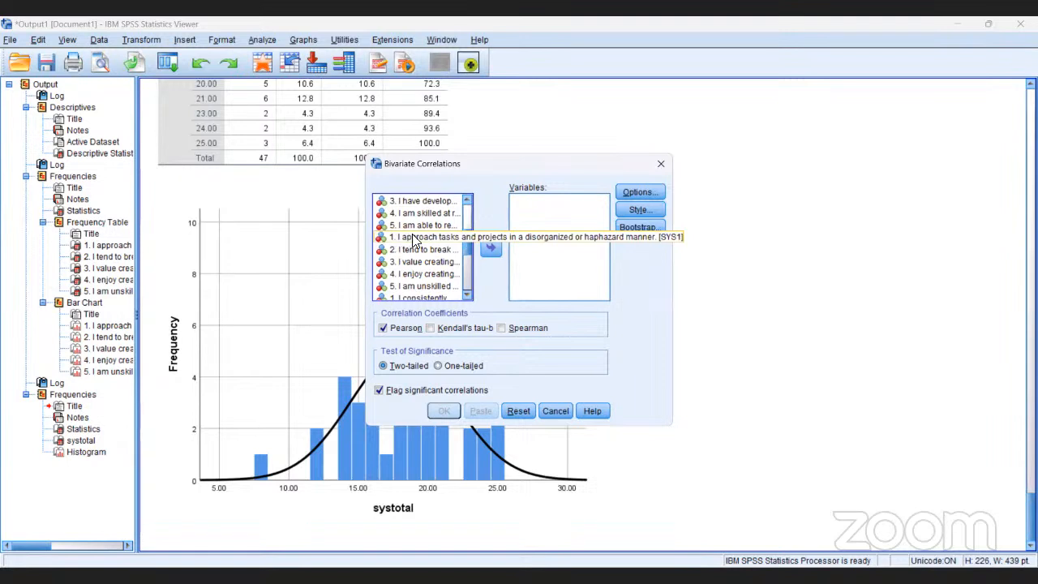
pyautogui.click(491, 248)
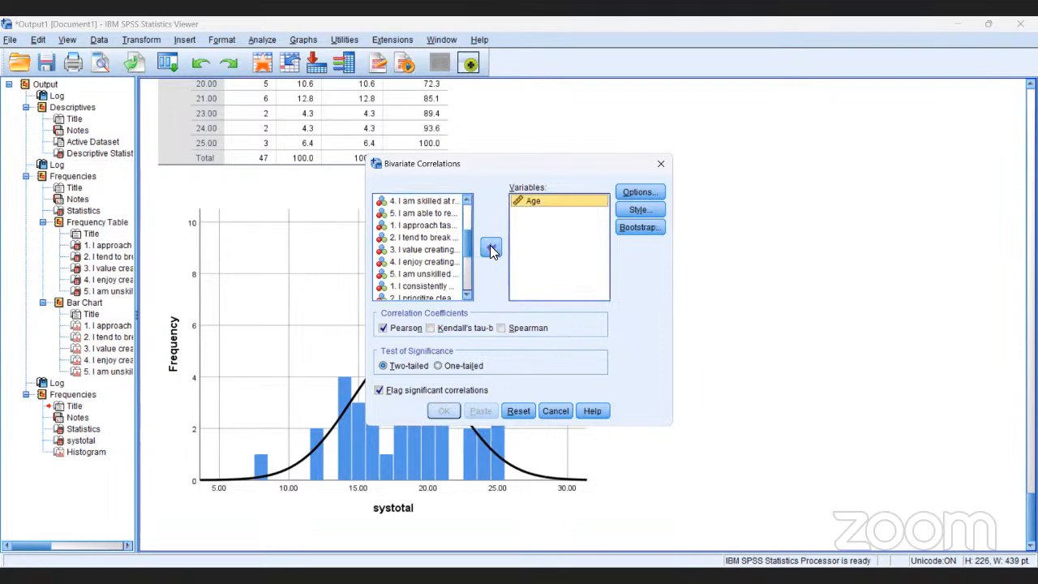
# - Add SYS items 2 to 5, from "I tend to break complex problems" to "I am unskilled at prioritizing tasks", to the bivariate correlation variables
pyautogui.click(441, 236)
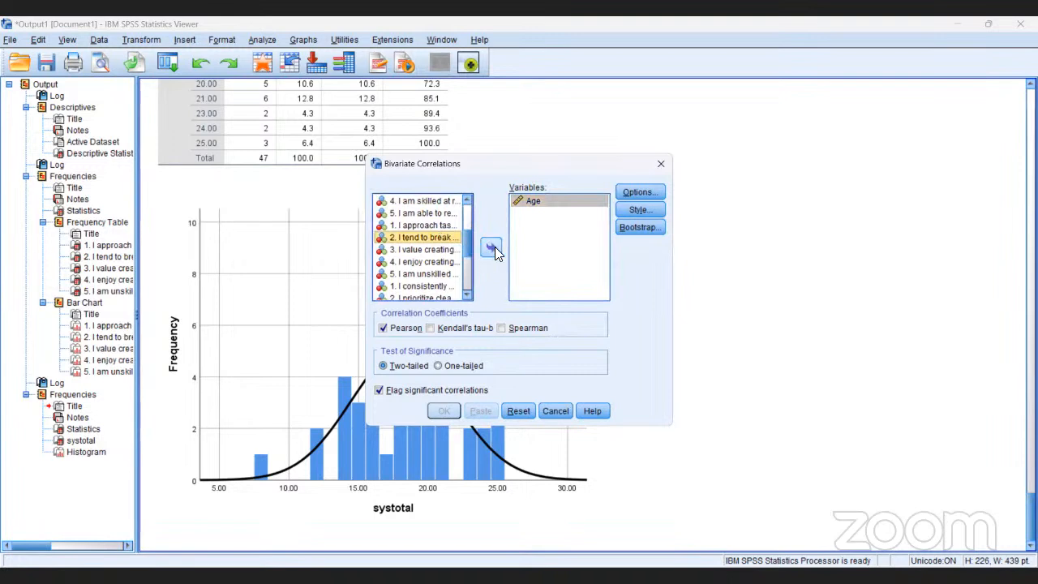
pyautogui.click(492, 248)
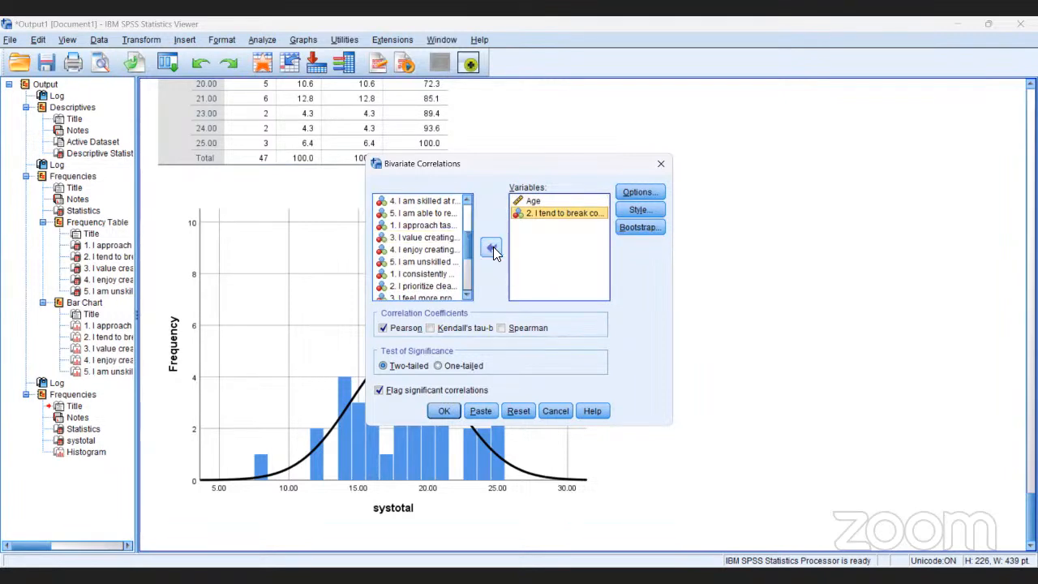
pyautogui.click(442, 239)
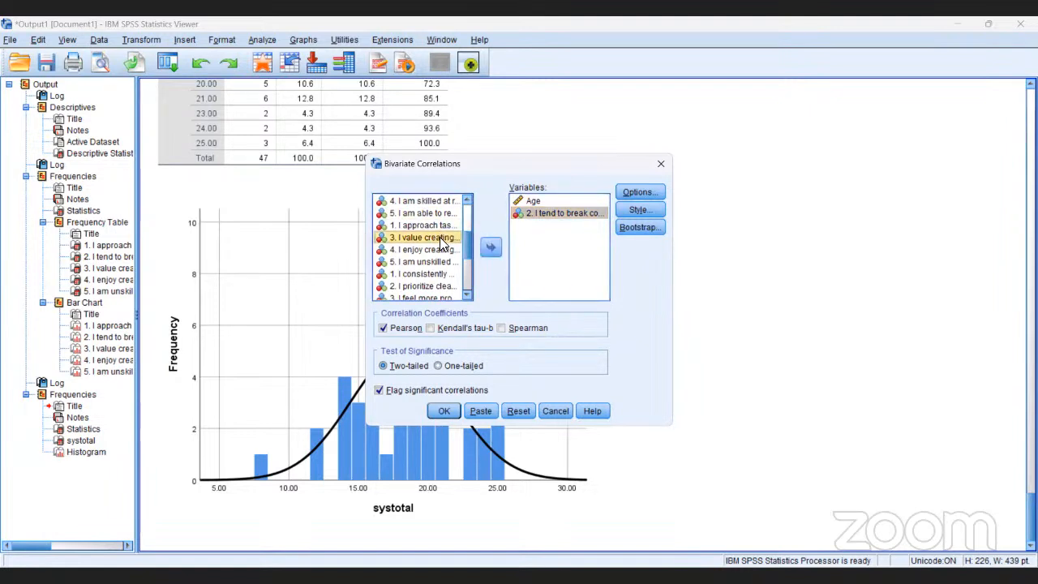
pyautogui.click(490, 249)
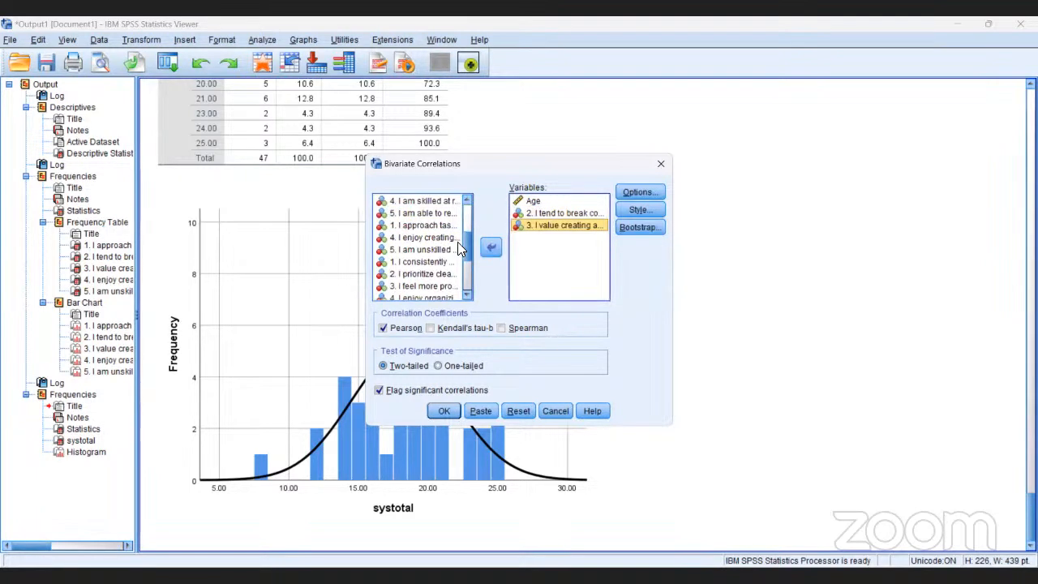
pyautogui.click(438, 239)
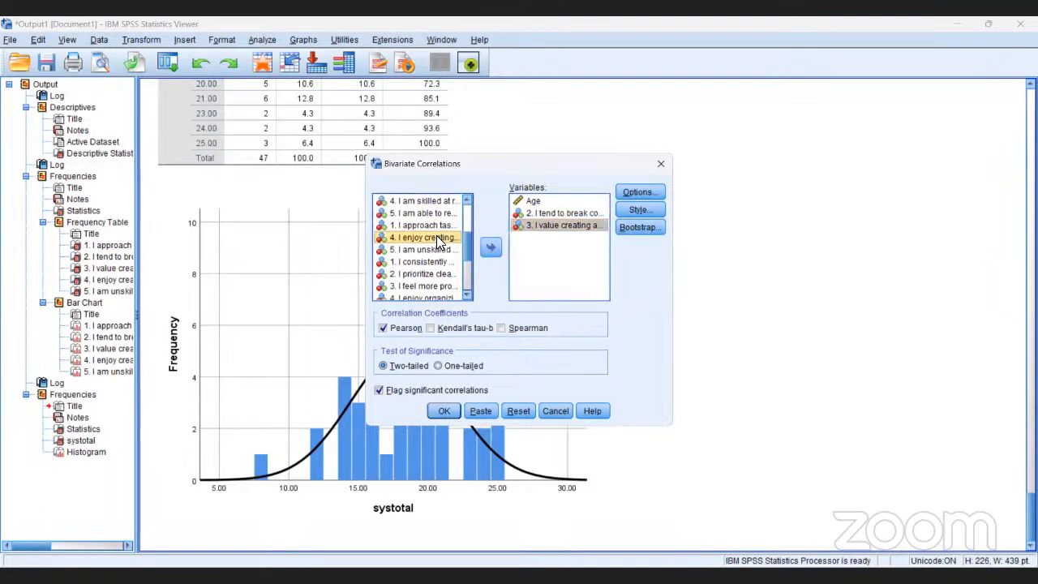
pyautogui.click(492, 248)
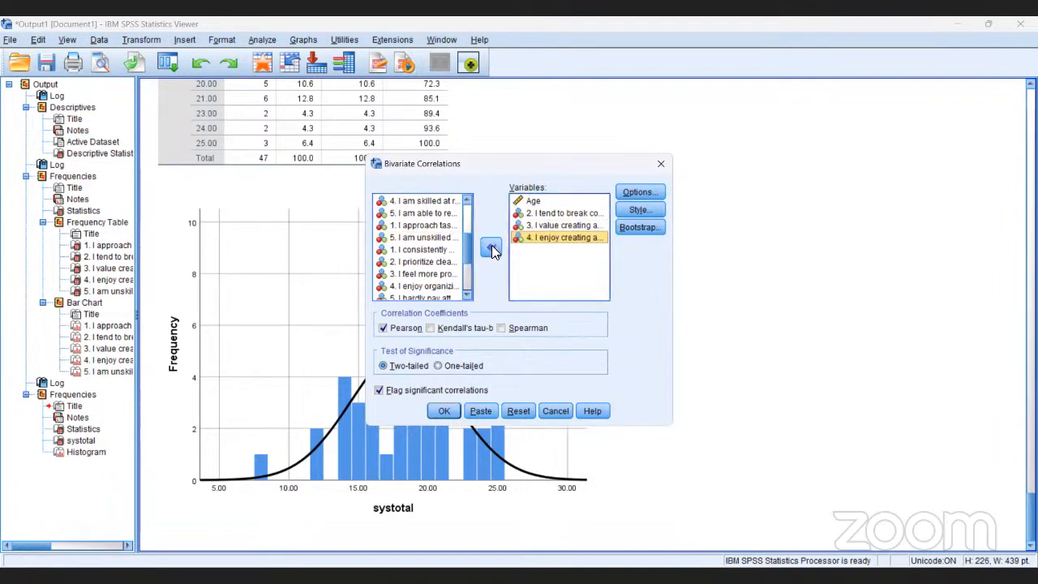
pyautogui.click(425, 238)
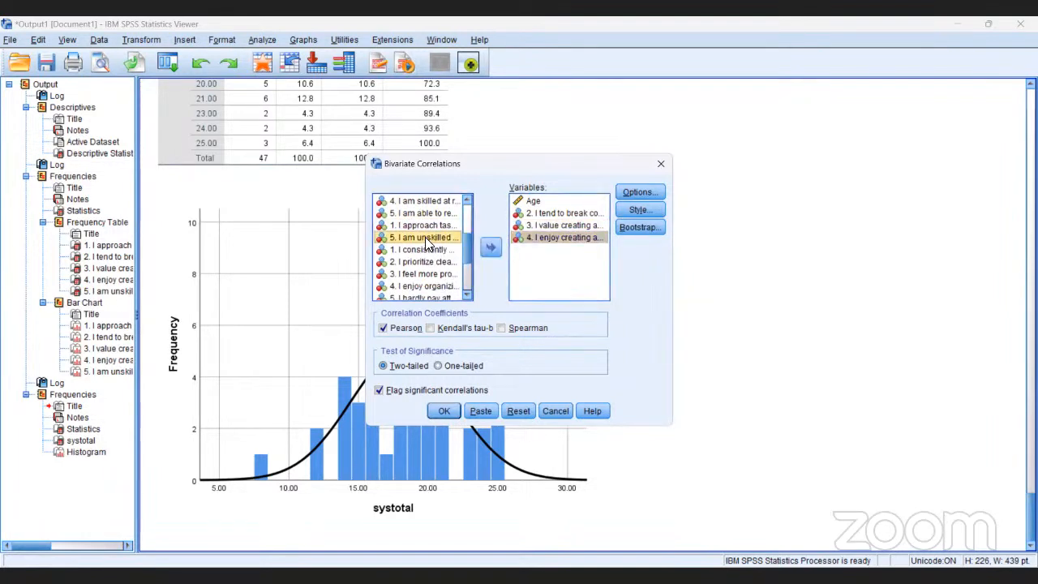
pyautogui.click(491, 249)
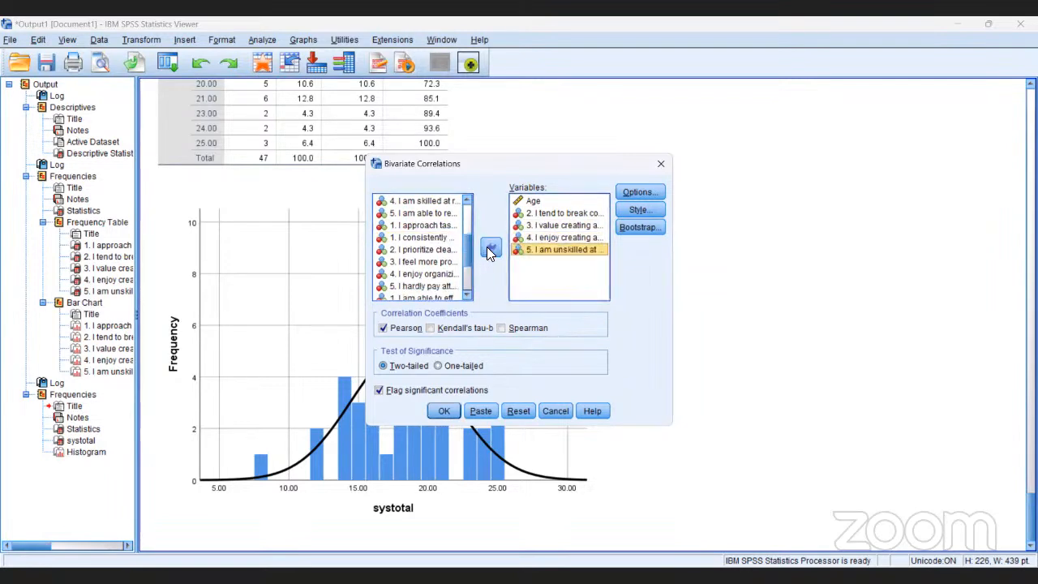
# - Add the total score systotal to the bivariate correlation variables
pyautogui.click(465, 296)
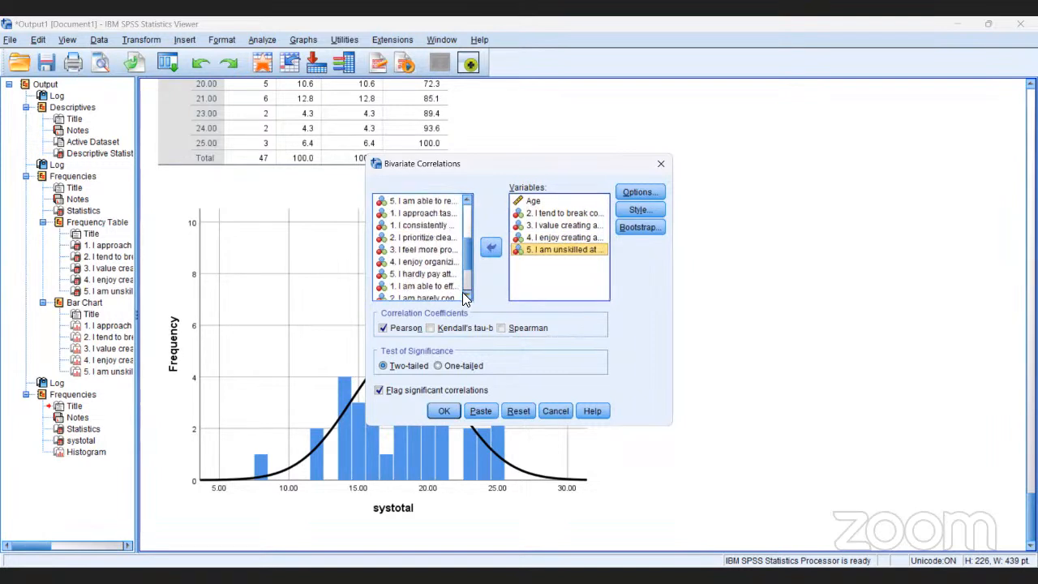
pyautogui.click(466, 296)
pyautogui.click(466, 296)
pyautogui.click(466, 296)
pyautogui.click(465, 296)
pyautogui.click(465, 296)
pyautogui.click(465, 296)
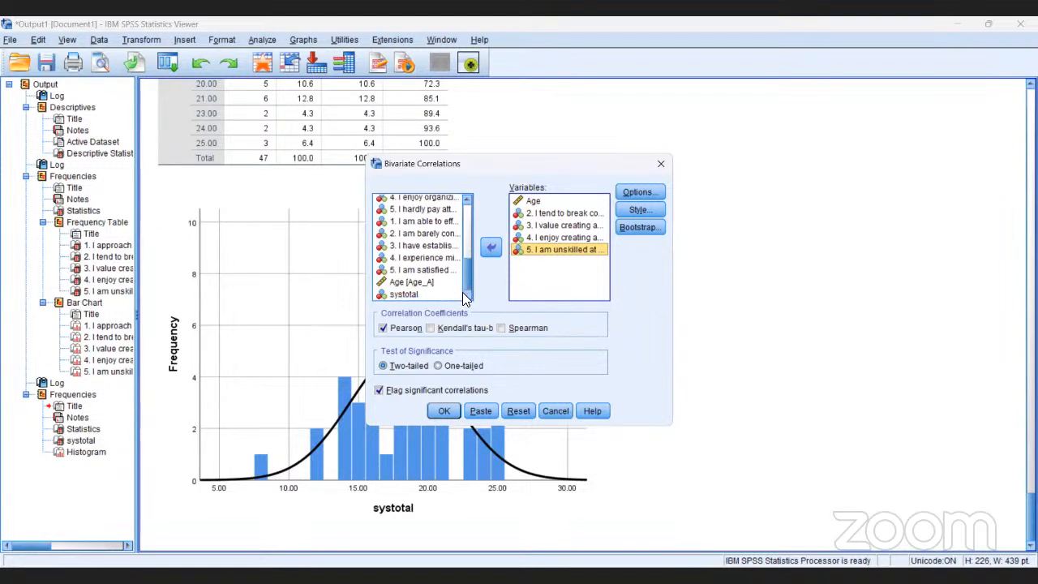
pyautogui.click(407, 294)
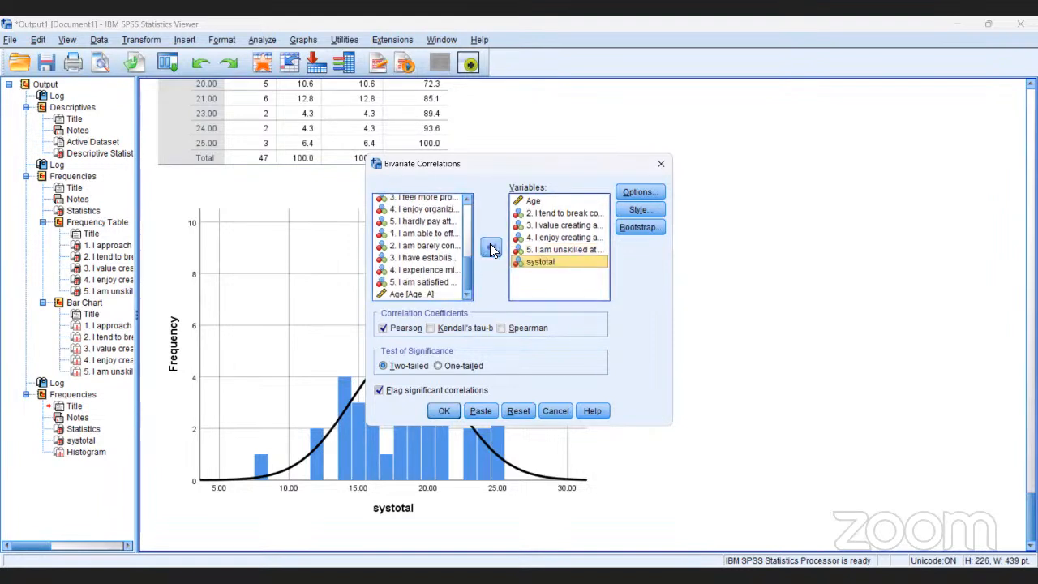
# - Remove Age from the correlation variables and run the two-tailed Pearson correlations for SYS2 to SYS5 and systotal
pyautogui.click(531, 203)
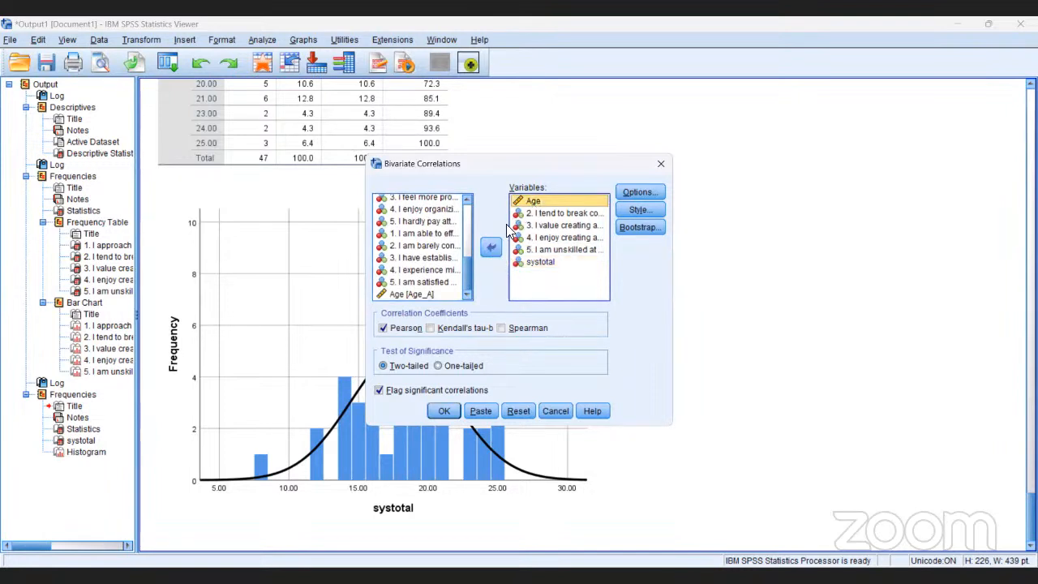
pyautogui.click(492, 248)
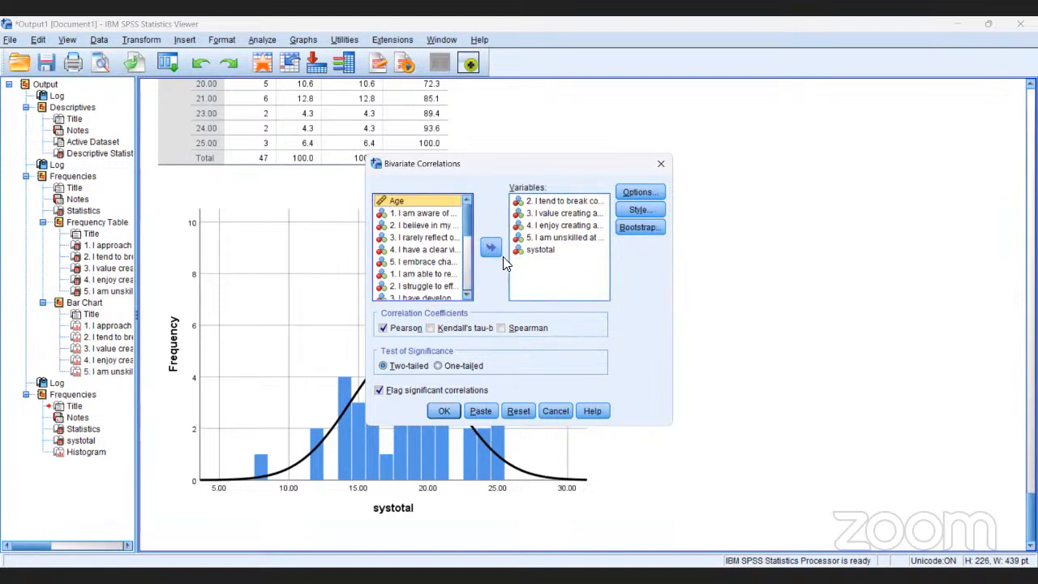
pyautogui.click(448, 411)
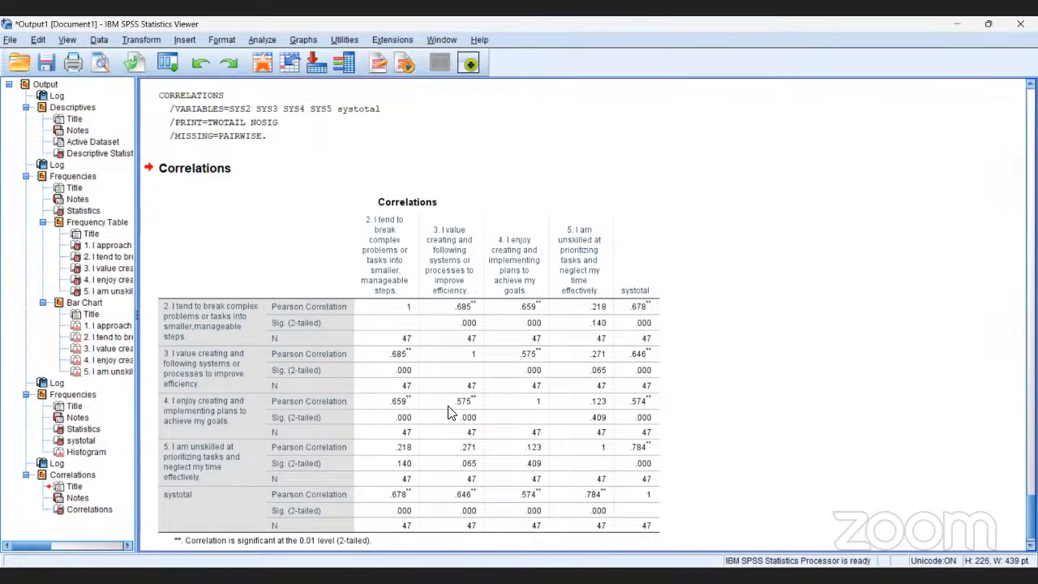
pyautogui.click(452, 414)
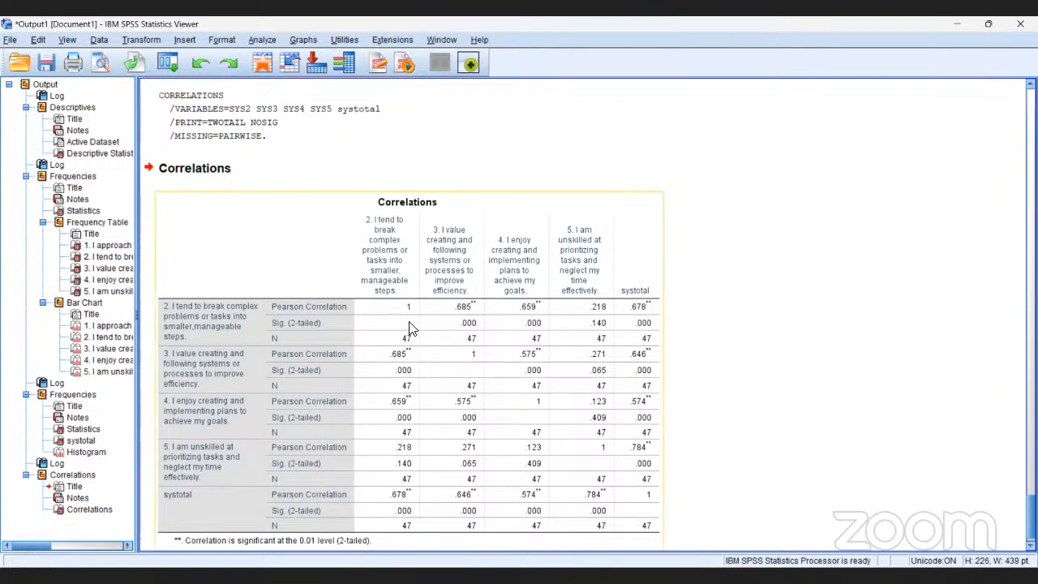
pyautogui.click(754, 422)
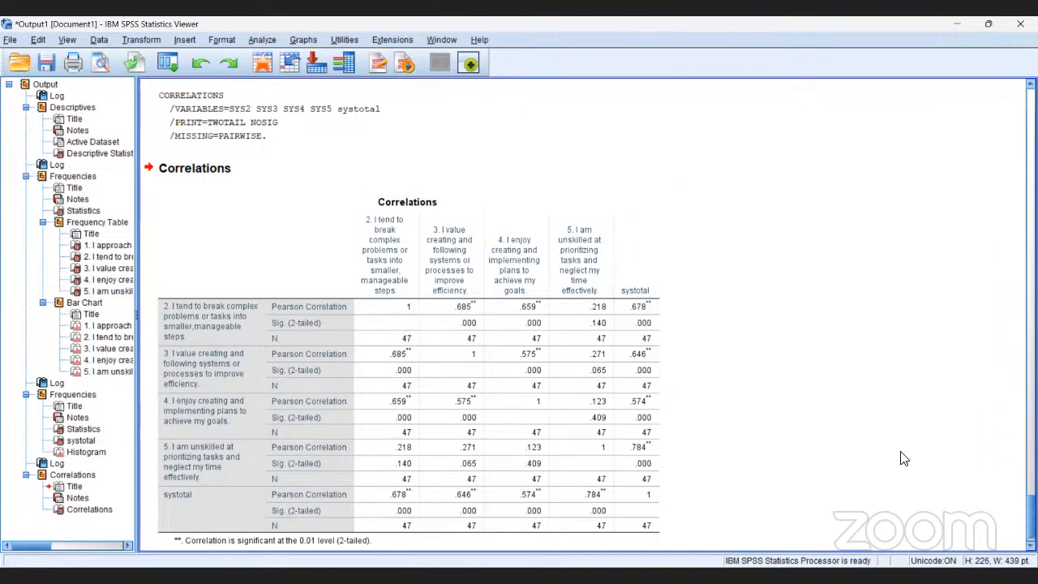
pyautogui.scroll(-2, 904, 458)
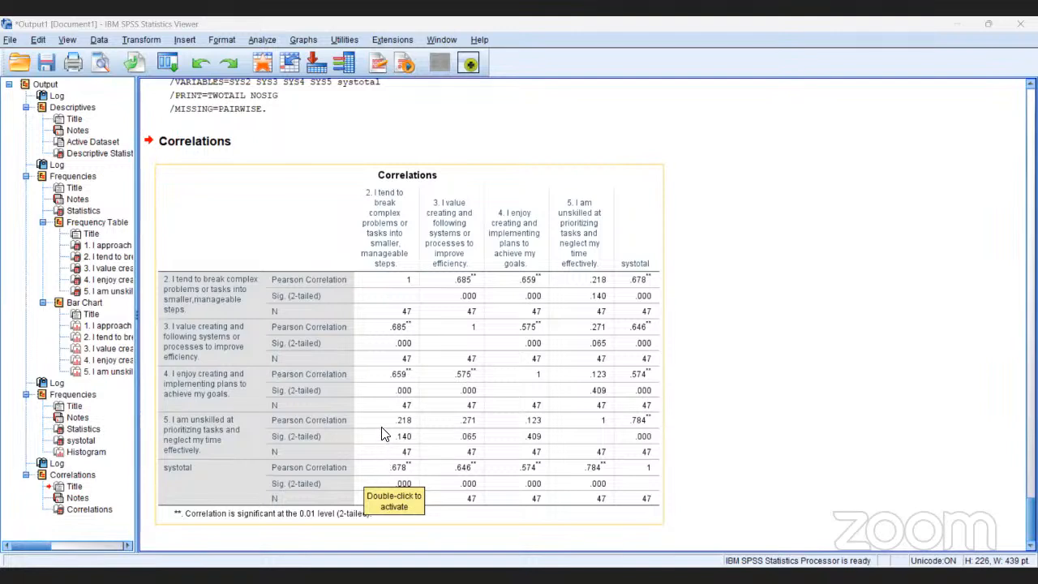
# - Reopen Bivariate Correlations and add the missing SYS1 item, "I approach tasks and projects in a disorganized or haphazard manner", to the variables
pyautogui.click(263, 37)
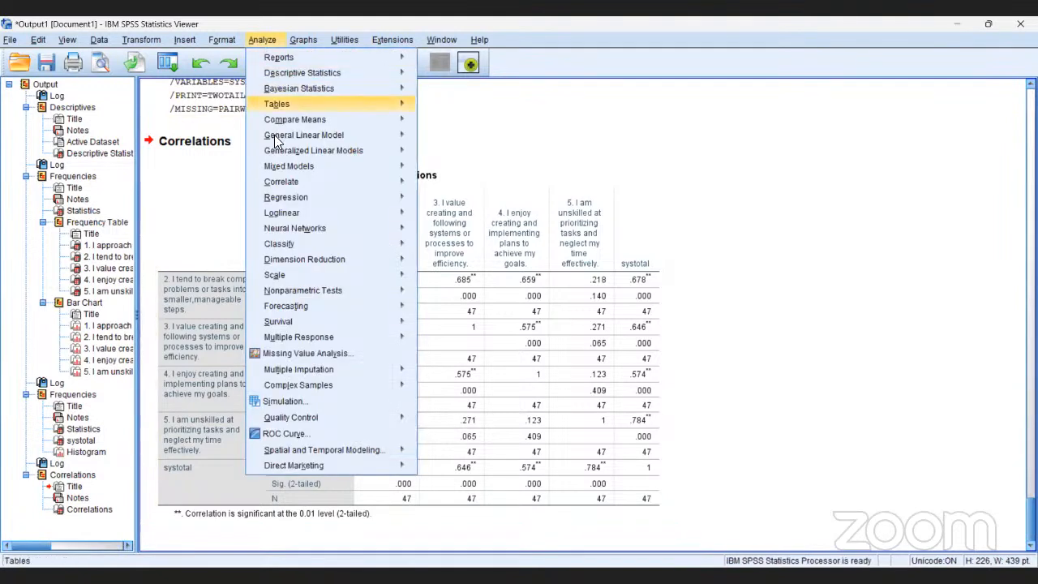
pyautogui.moveTo(285, 181)
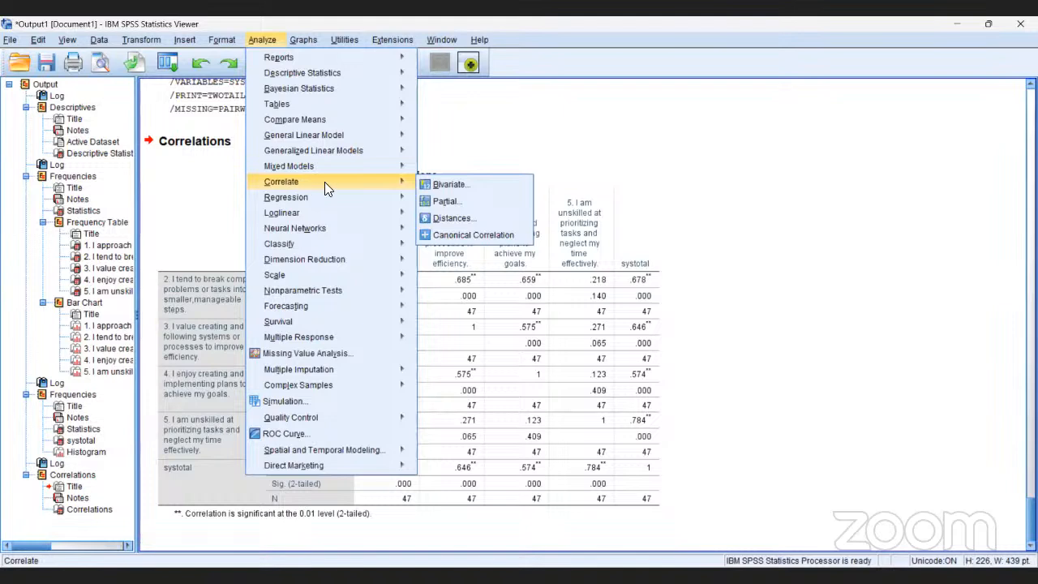
pyautogui.click(435, 185)
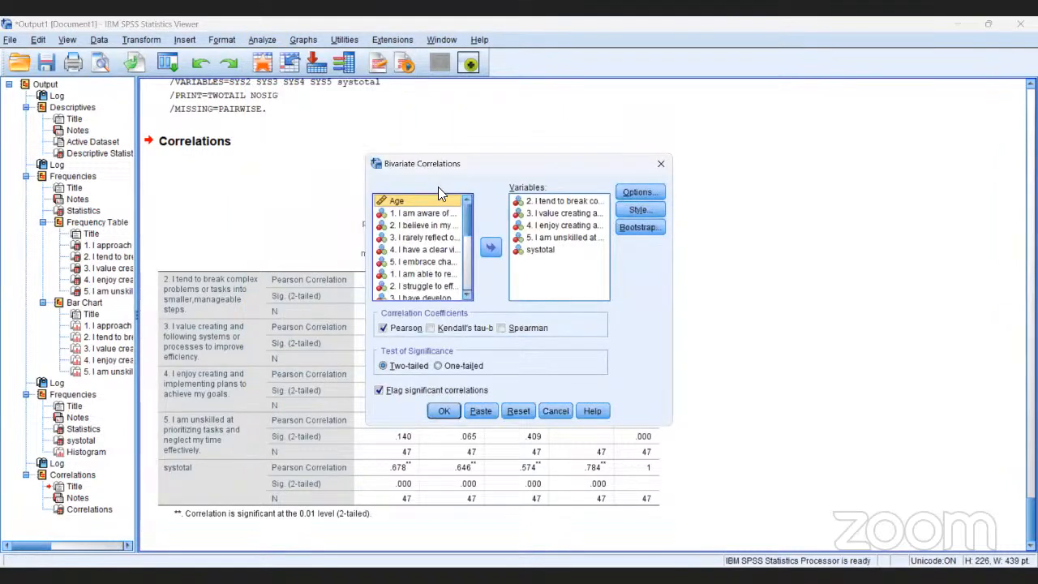
pyautogui.click(467, 294)
pyautogui.click(467, 294)
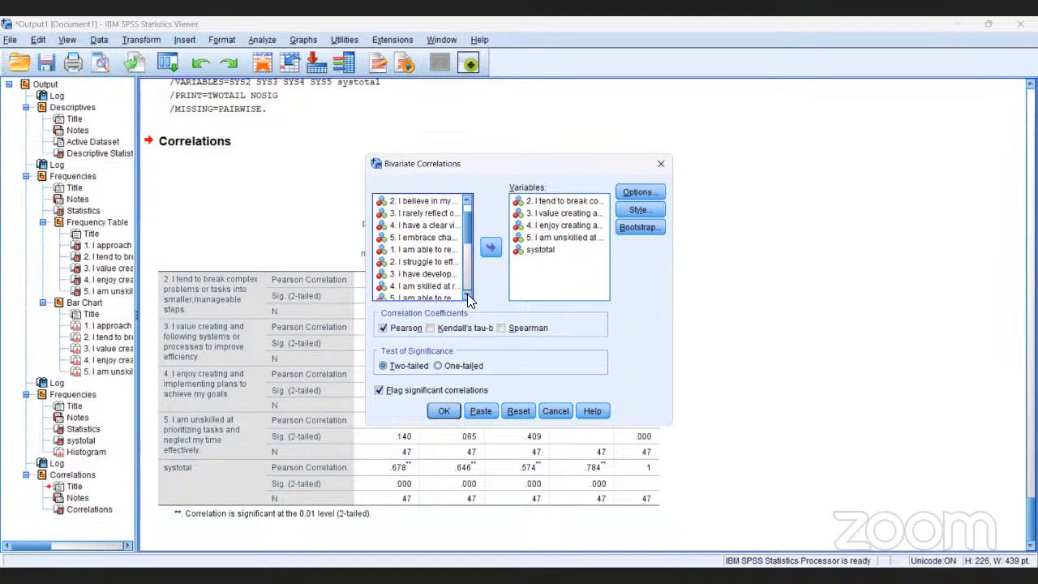
pyautogui.click(467, 295)
pyautogui.click(467, 295)
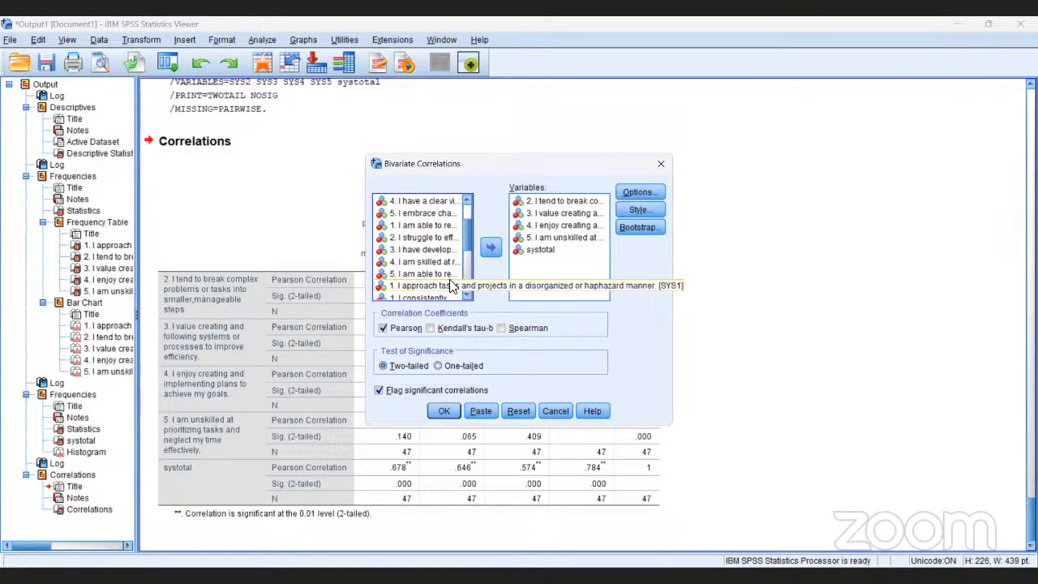
pyautogui.click(426, 287)
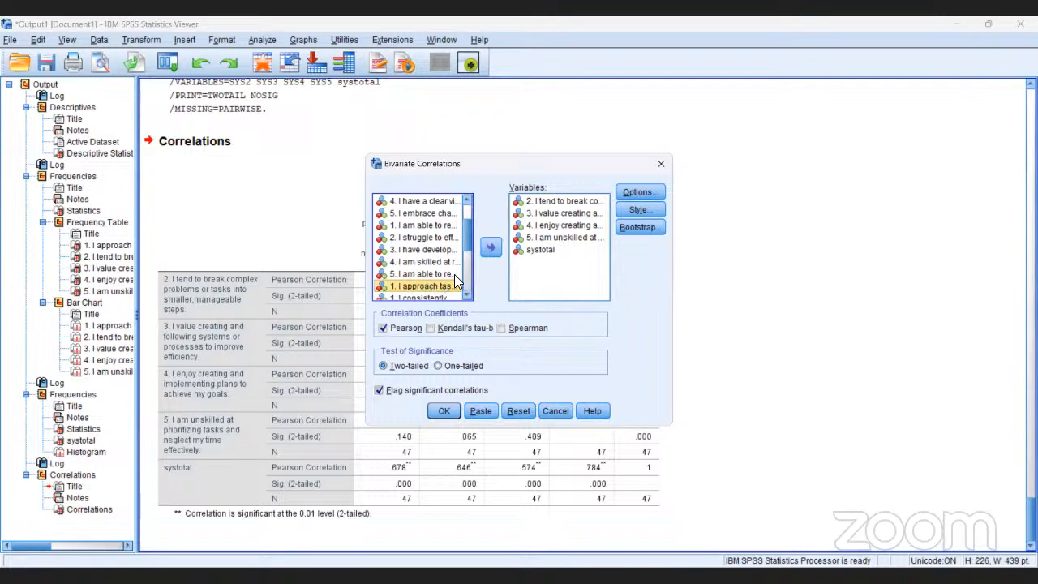
pyautogui.click(492, 248)
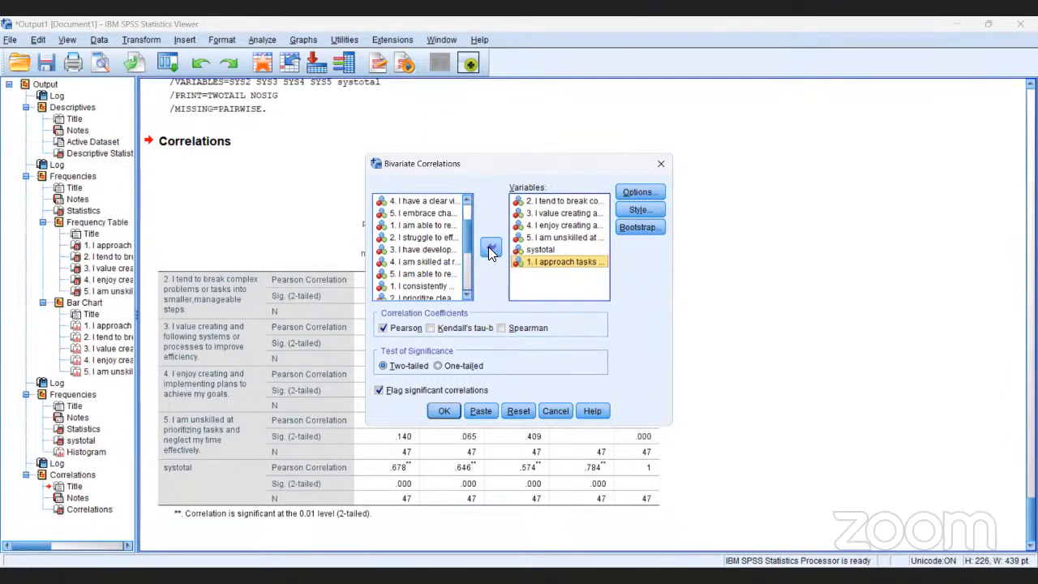
# - Run the bivariate correlations with all five SYS items and systotal, and select the new Correlations table
pyautogui.click(443, 413)
pyautogui.click(440, 411)
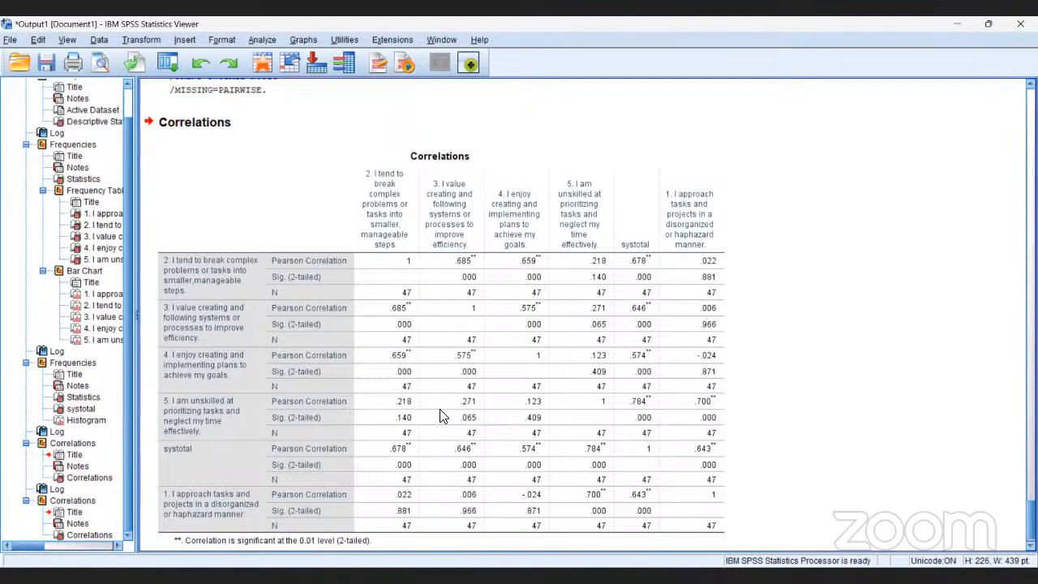
pyautogui.click(442, 416)
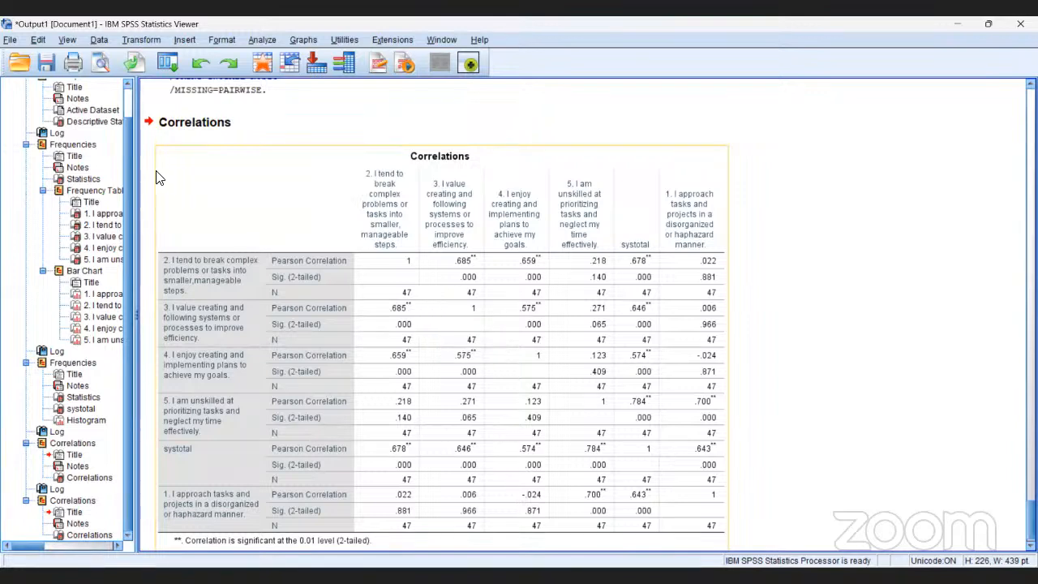
# - Open the export settings for the whole output document
pyautogui.click(10, 41)
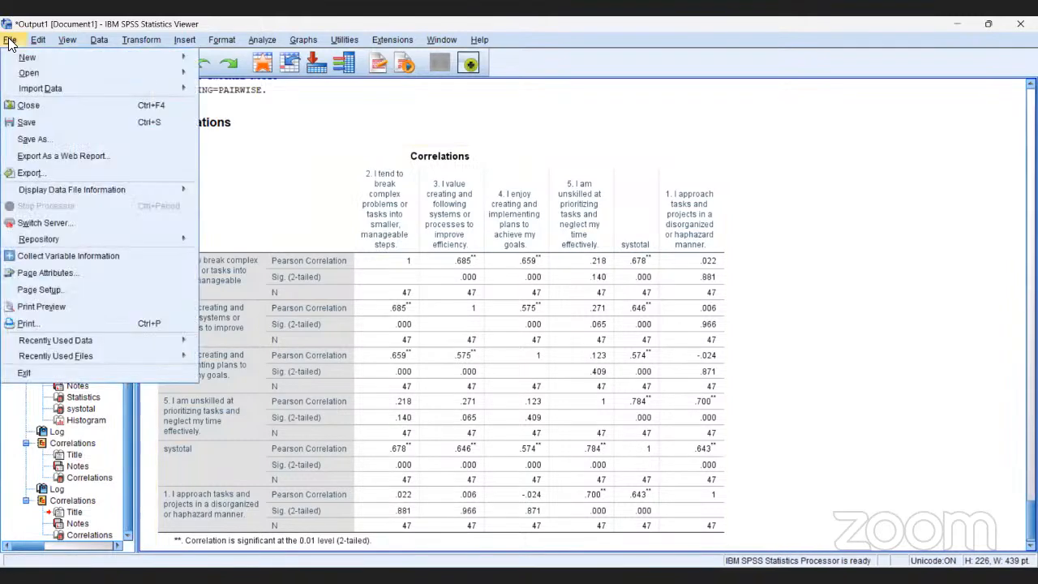
pyautogui.click(47, 173)
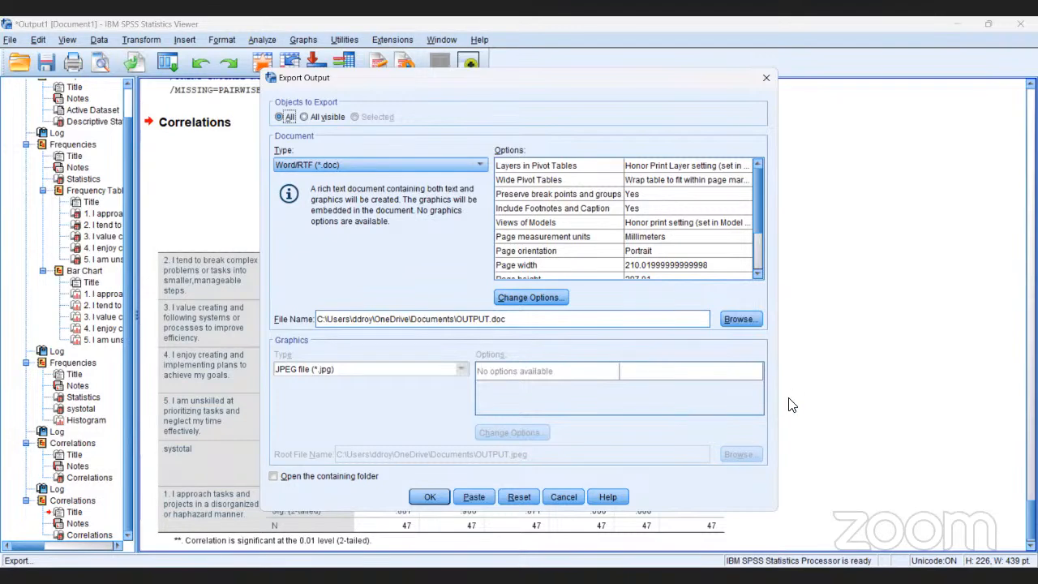
pyautogui.click(905, 448)
# - Rename the export file to systematic.doc in the same Documents folder and export all output as Word/RTF
pyautogui.tripleClick(490, 319)
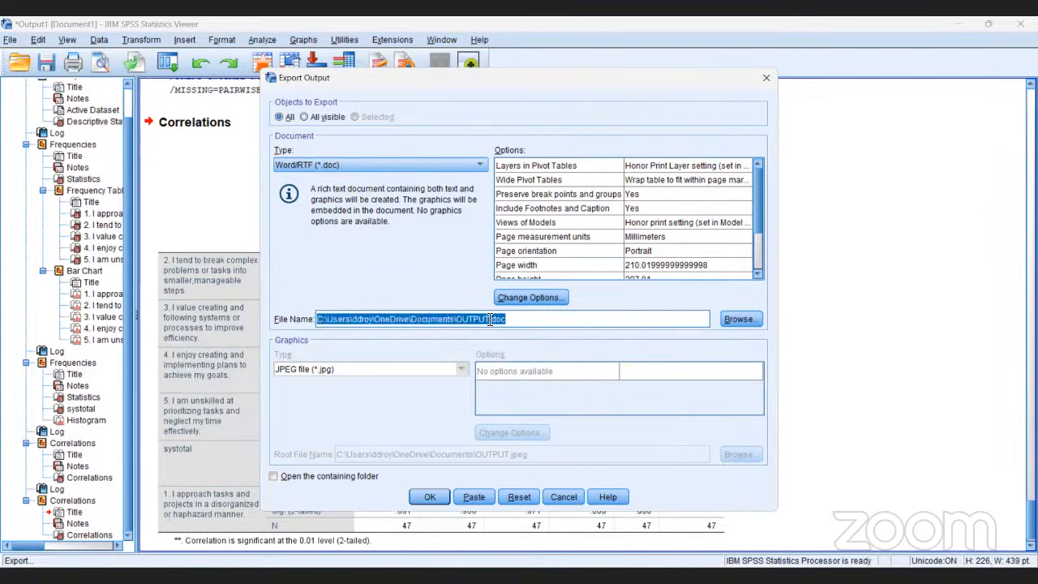
pyautogui.click(490, 318)
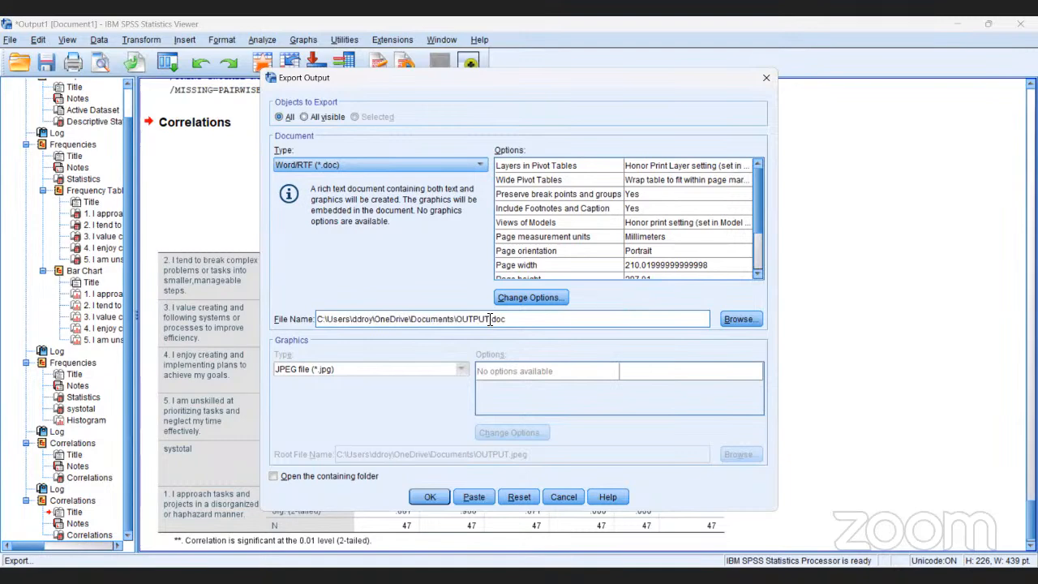
pyautogui.press('BackSpace')
pyautogui.press('BackSpace')
pyautogui.press('BackSpace')
pyautogui.press('BackSpace')
pyautogui.press('BackSpace')
pyautogui.press('BackSpace')
pyautogui.write('sys')
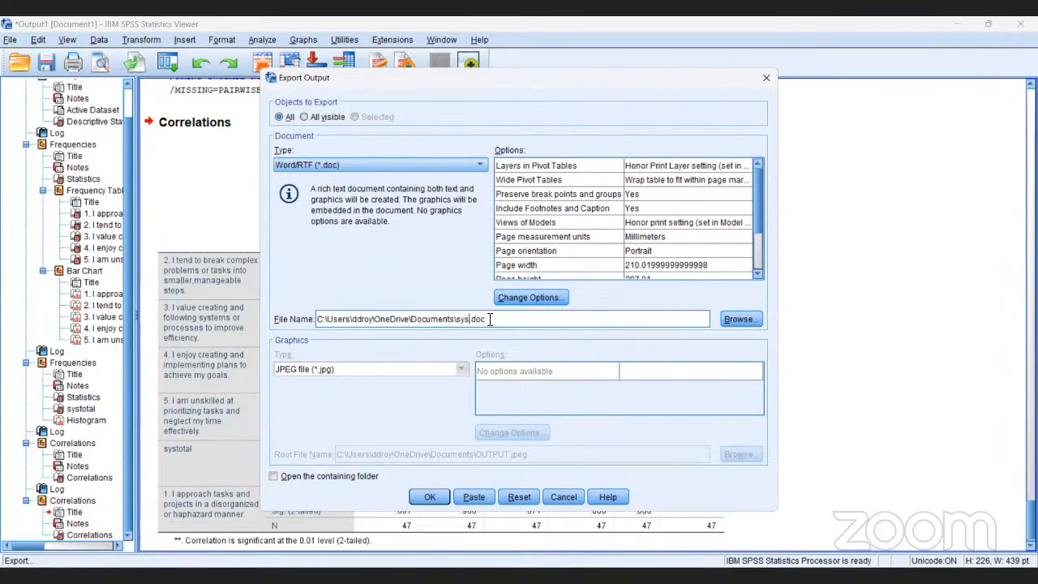
pyautogui.write('tematic')
pyautogui.click(435, 497)
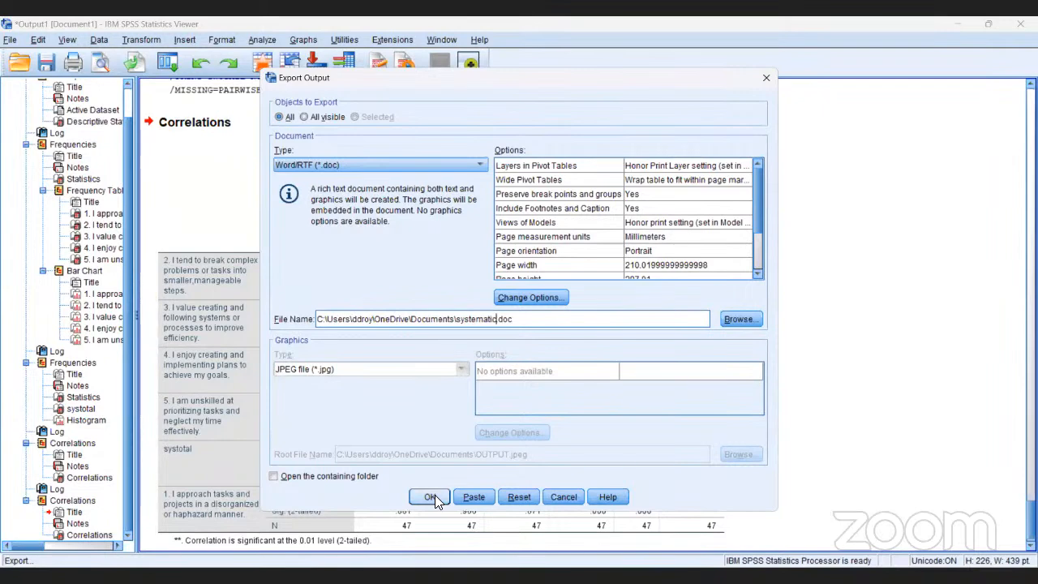